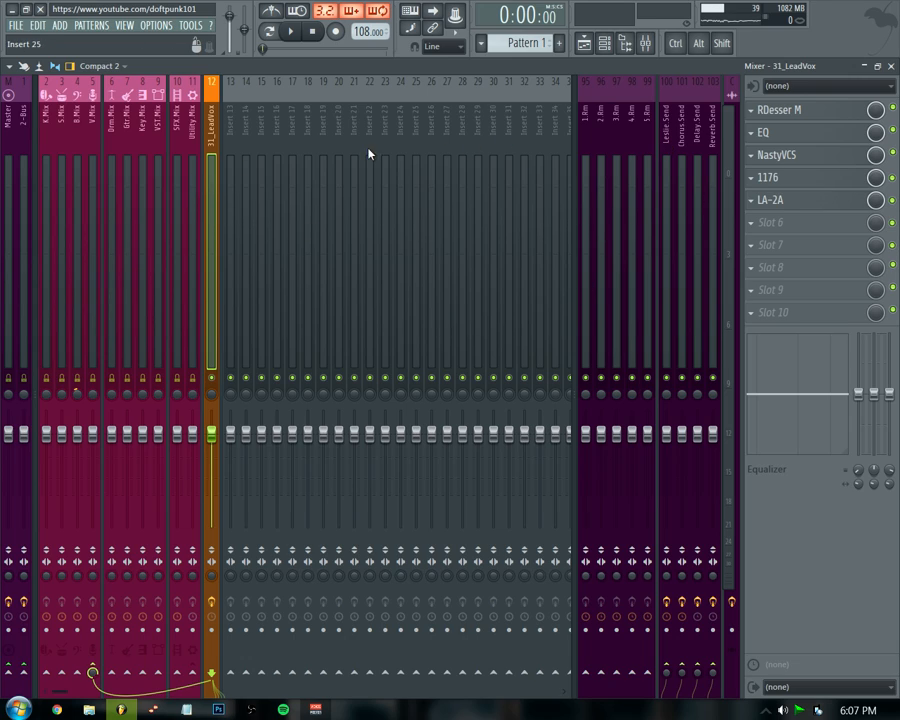
Inspect the Reverb Send channel's effect chain by opening and closing its EQ and NastyVCS plugins.
left_click(708, 138)
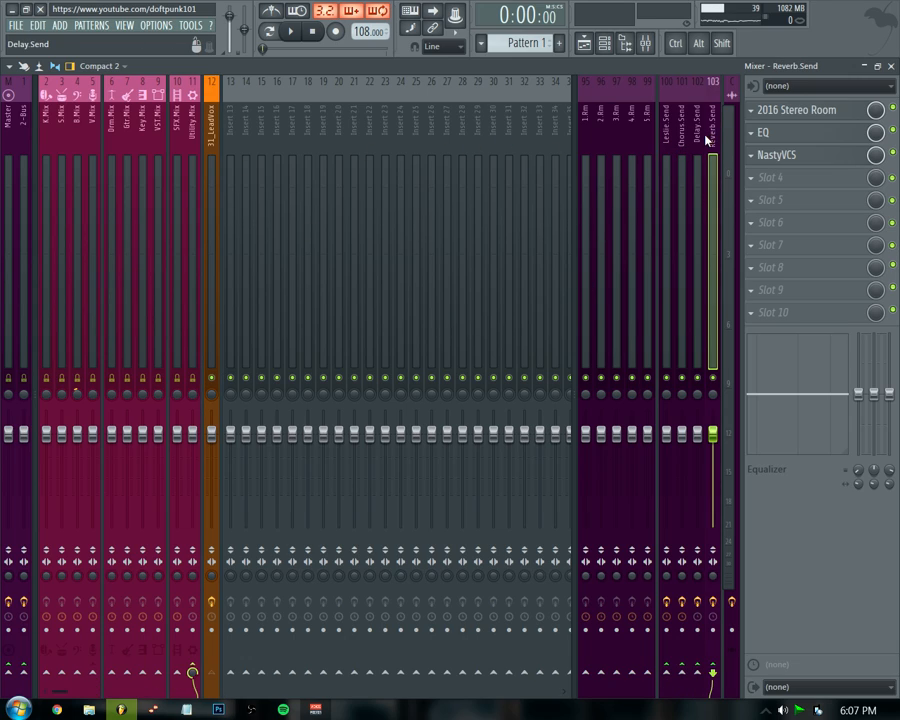
left_click(845, 137)
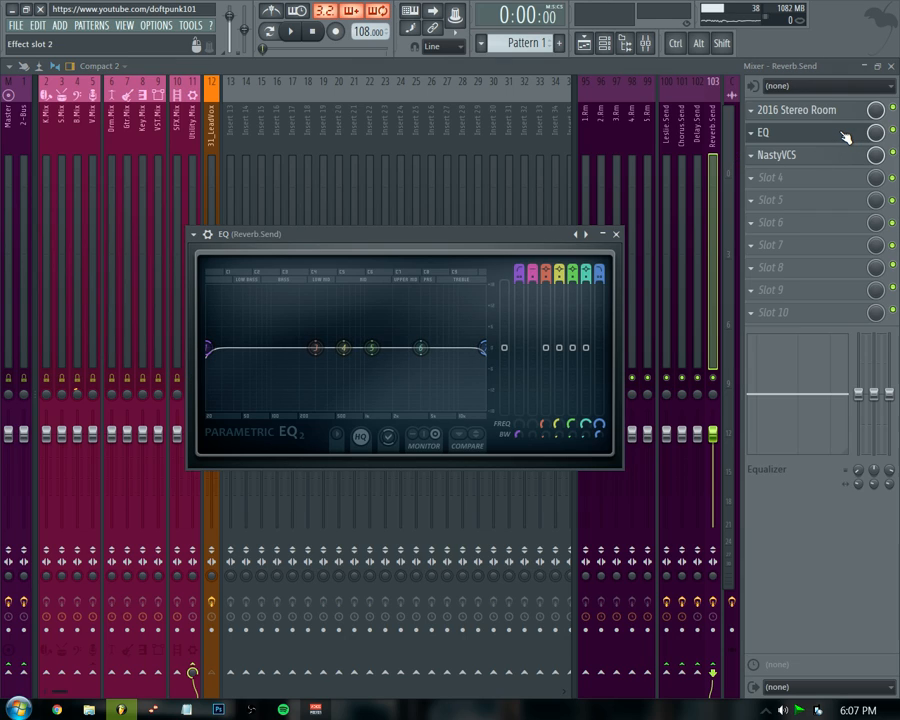
left_click(790, 156)
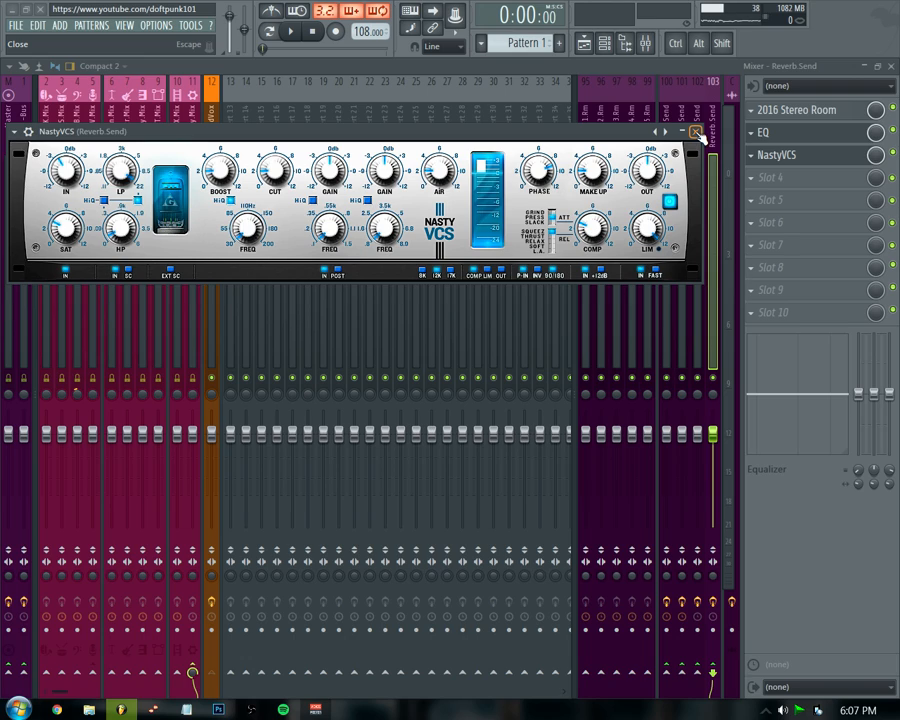
left_click(696, 133)
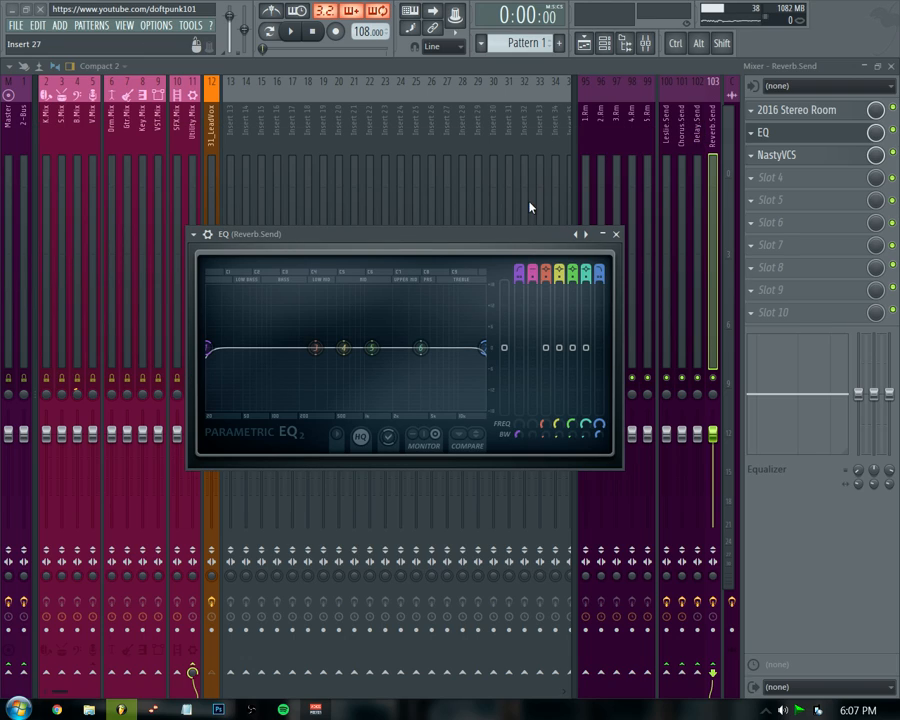
left_click(615, 234)
Raise the 31_LeadVox channel's send level to the Reverb Send bus while auditioning playback.
left_click(214, 175)
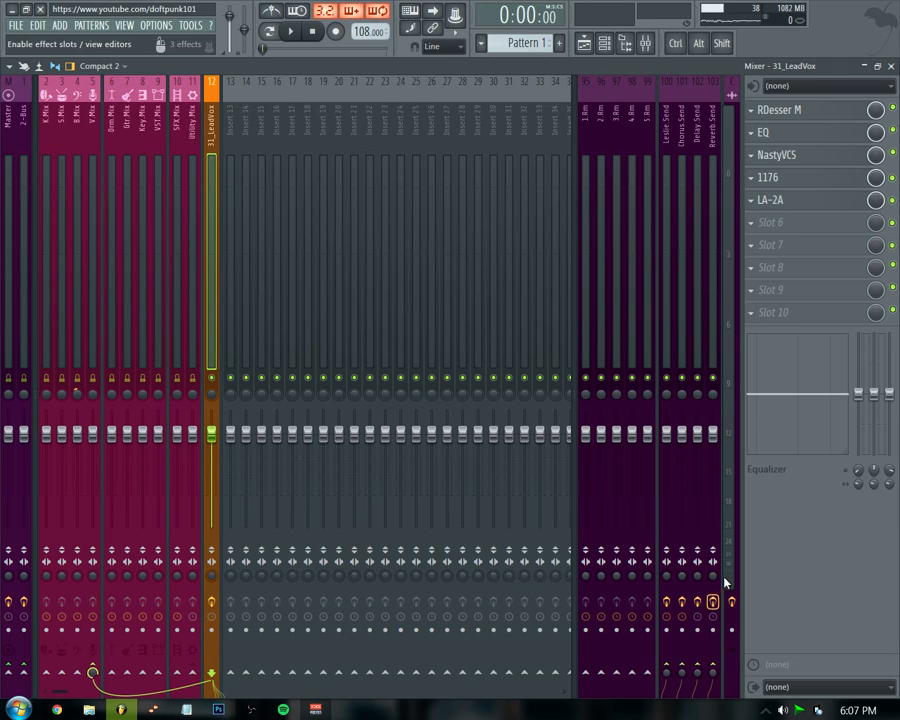
left_click_drag(712, 674, 712, 590)
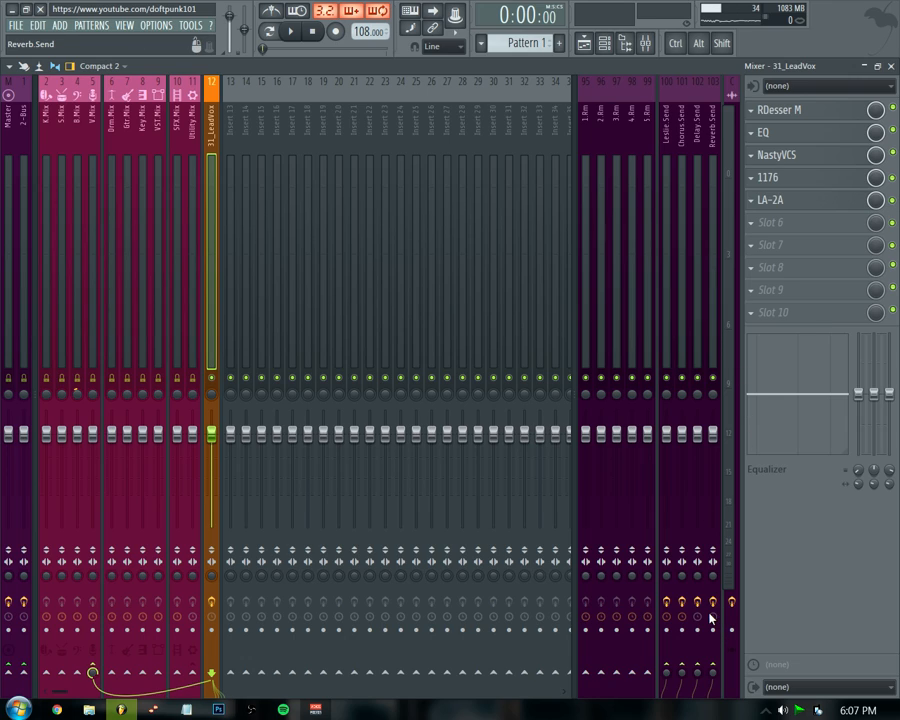
key("space")
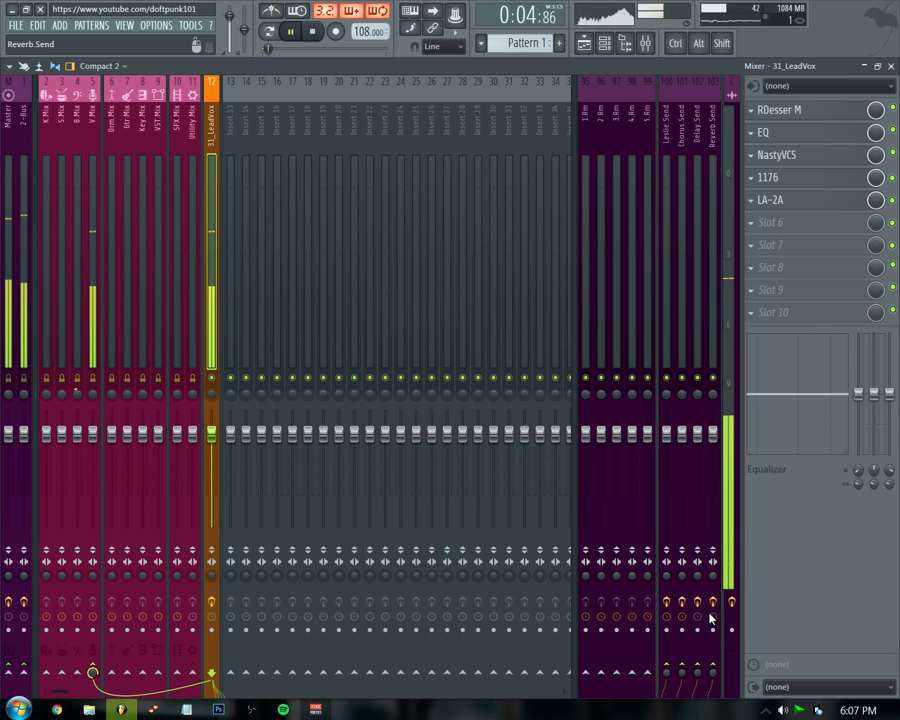
key("space")
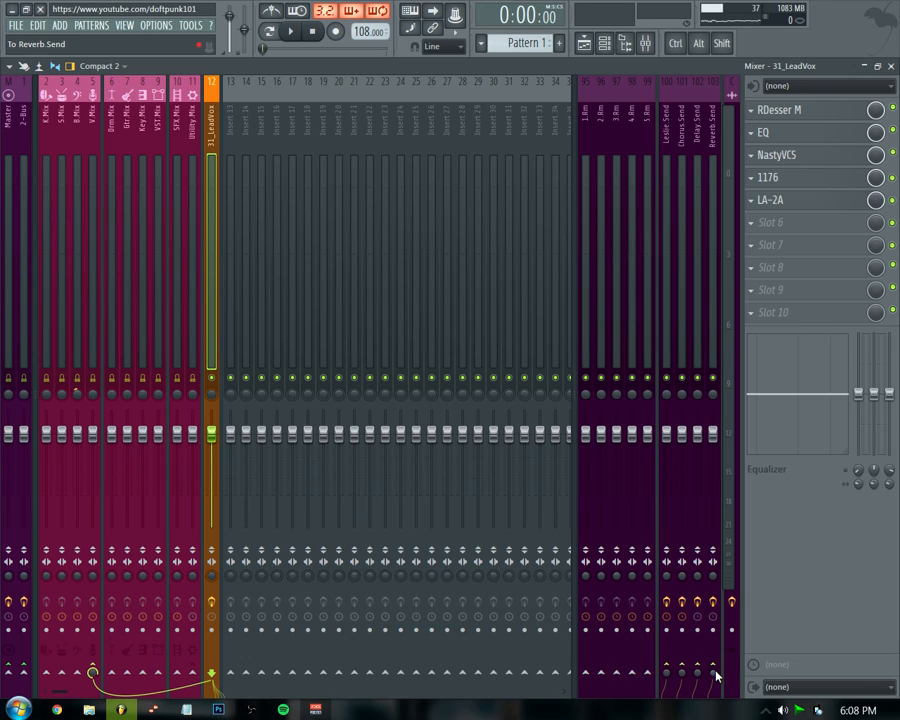
key("space")
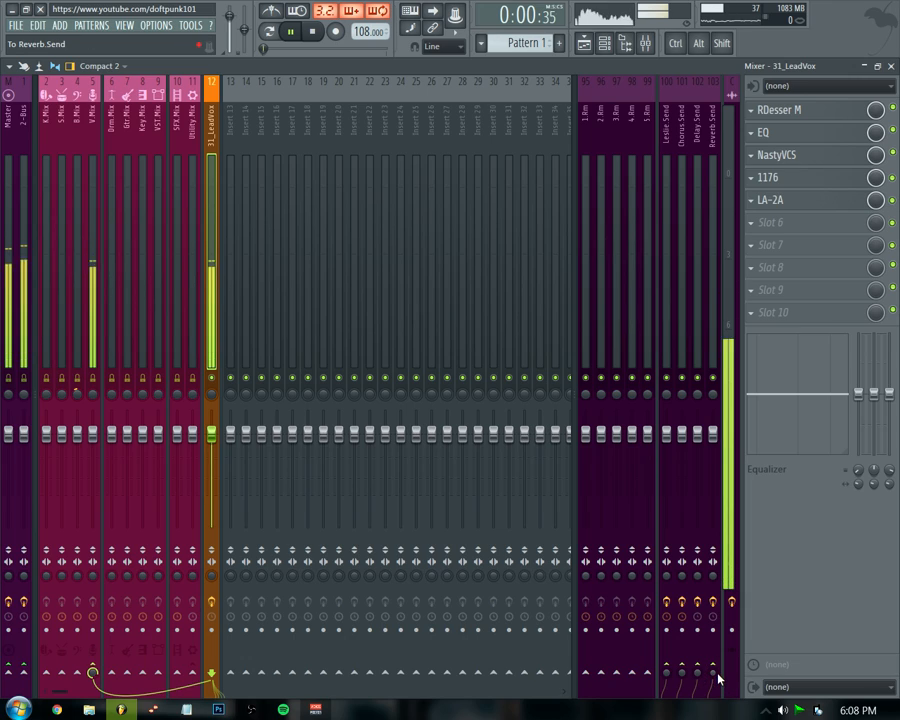
left_click_drag(712, 673, 712, 633)
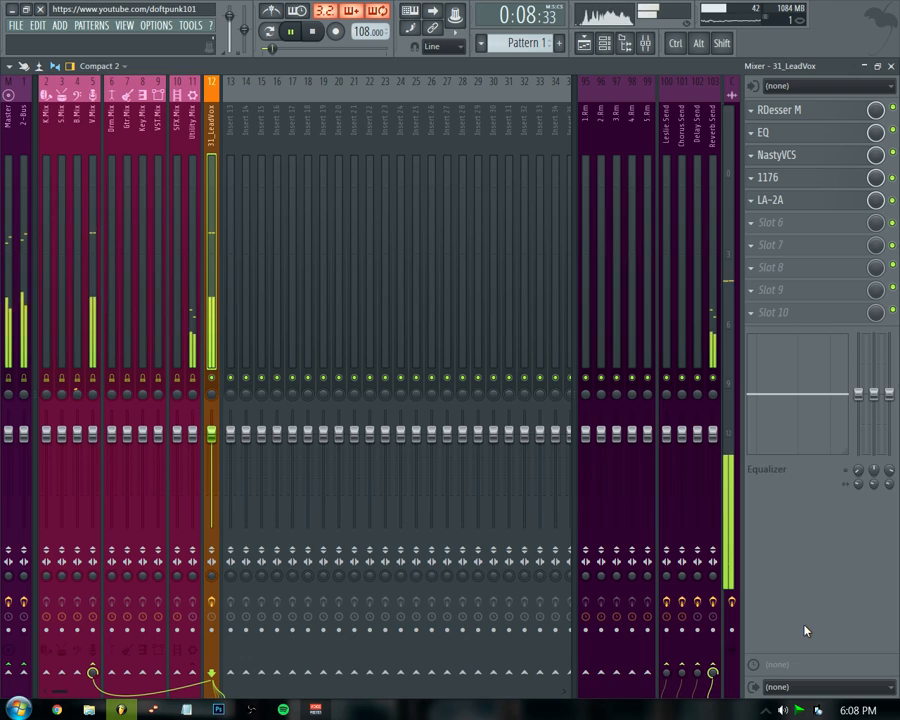
key("space")
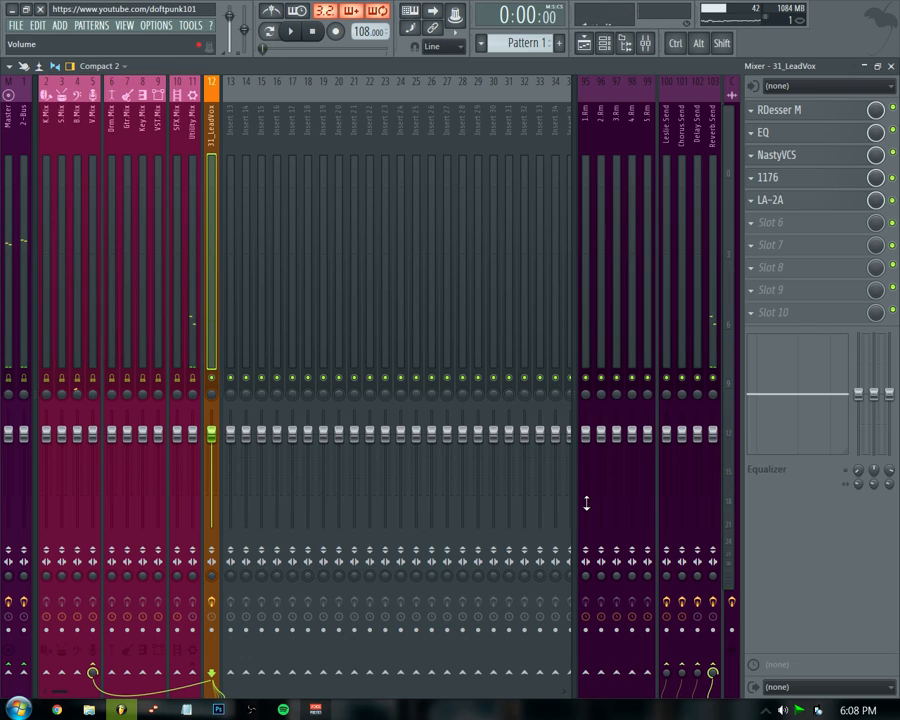
Adjust the Reverb Send channel's volume fader and pan knob while the song plays.
left_click(716, 325)
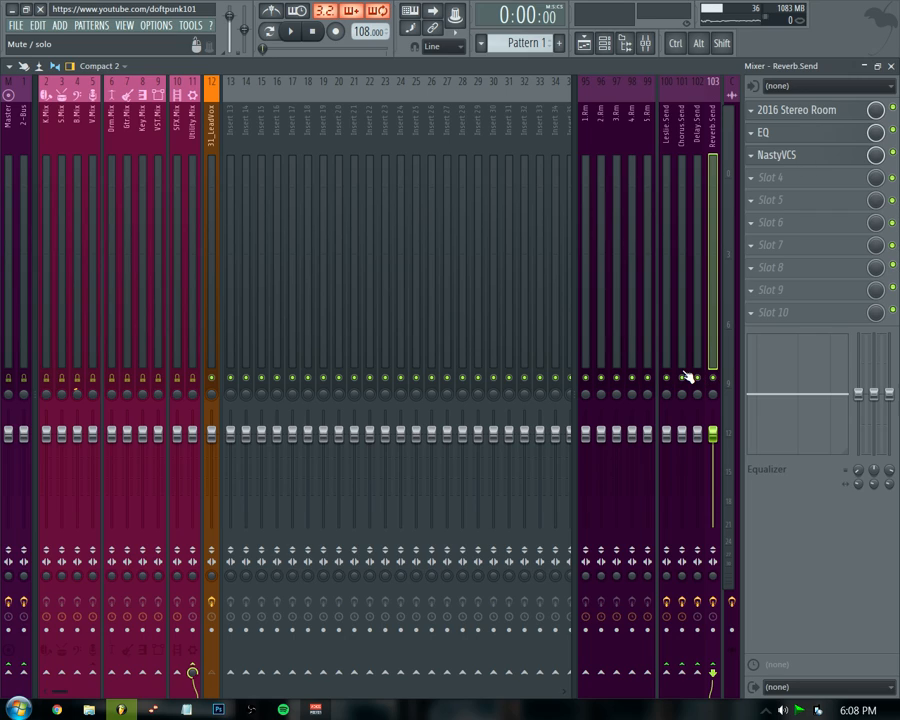
key("space")
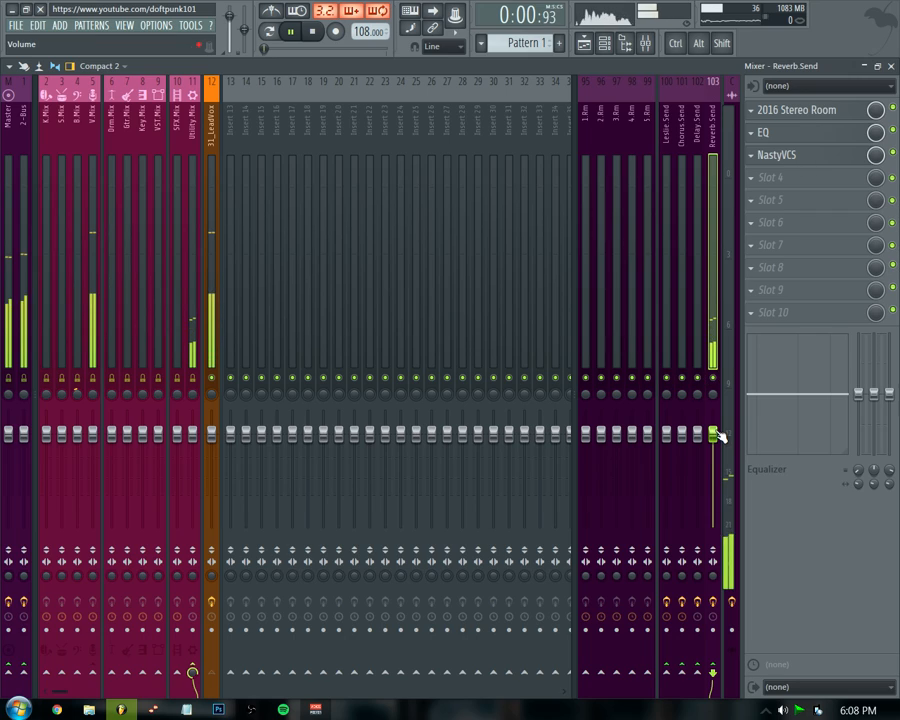
left_click_drag(716, 432, 716, 385)
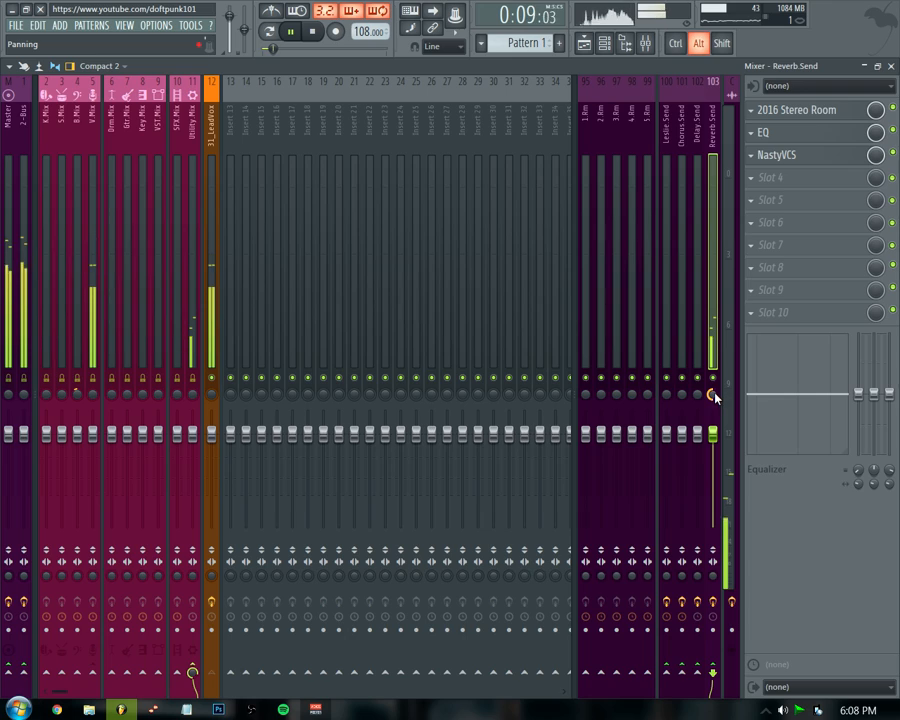
left_click(714, 394, "alt")
key("space")
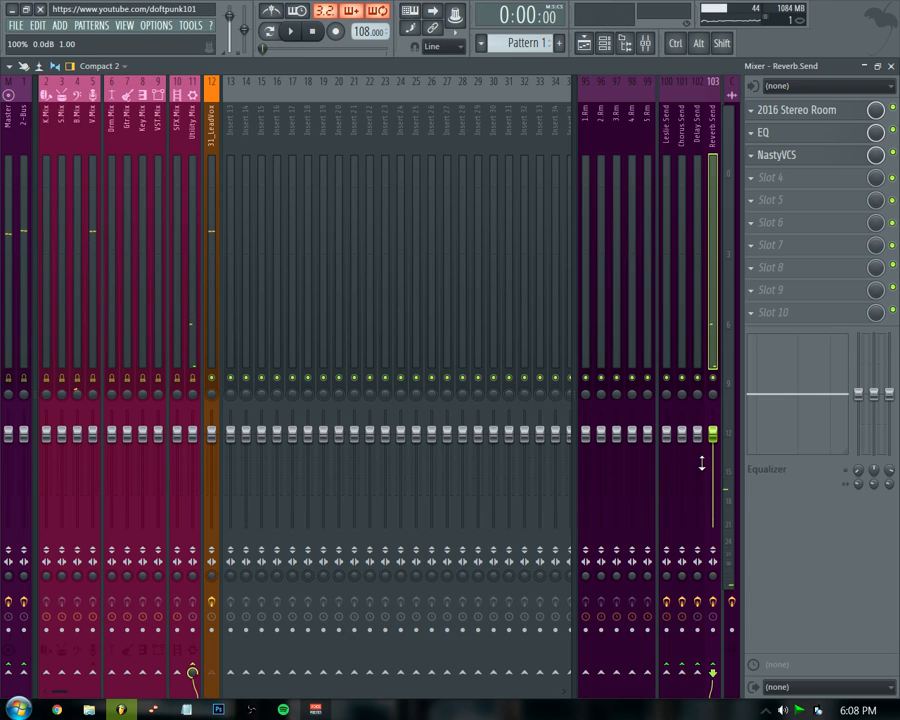
Open the Reverb Send channel's EQ and cut band 3 to -5.0 dB at 300 Hz during playback.
left_click(206, 283)
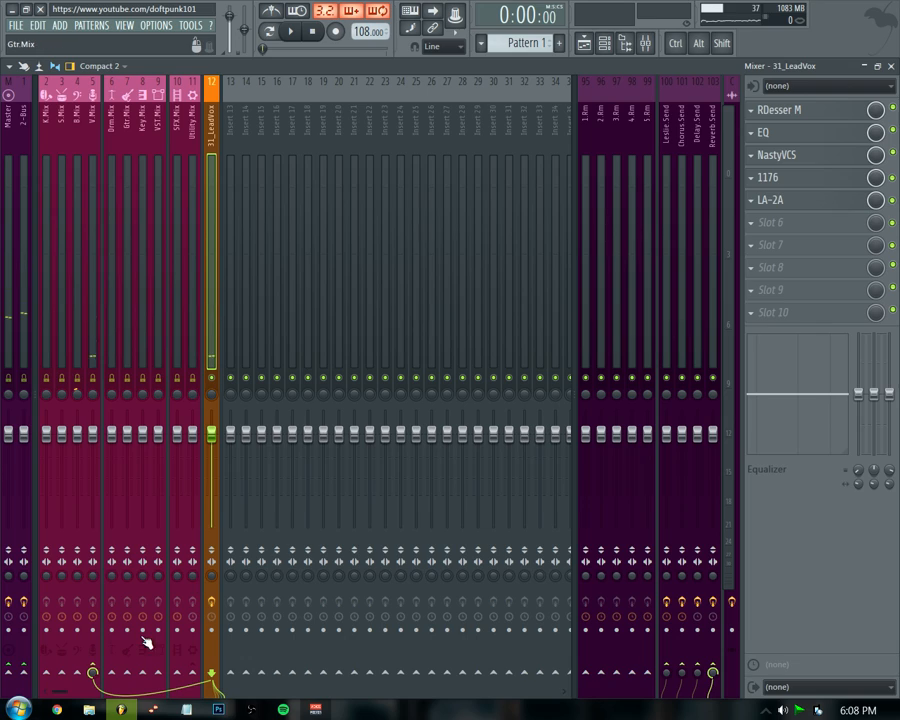
left_click(78, 397, "alt")
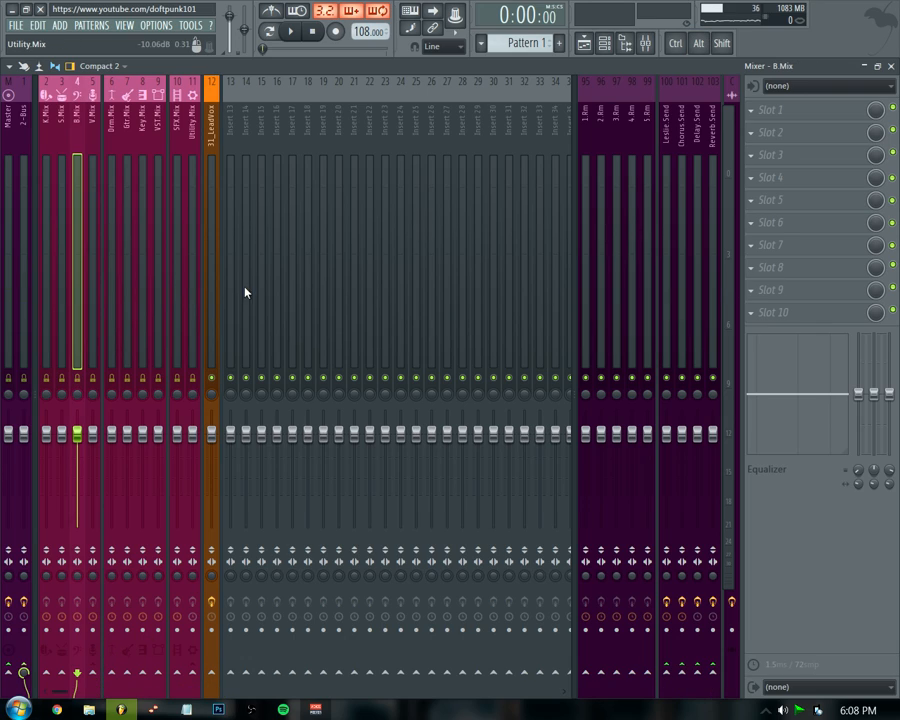
left_click(208, 294)
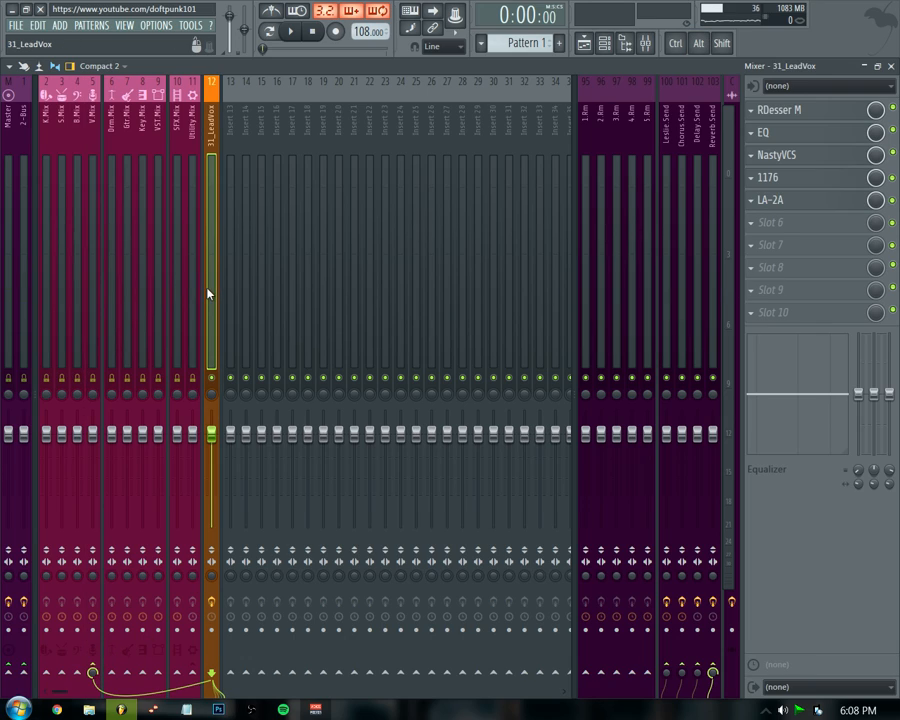
left_click(715, 150)
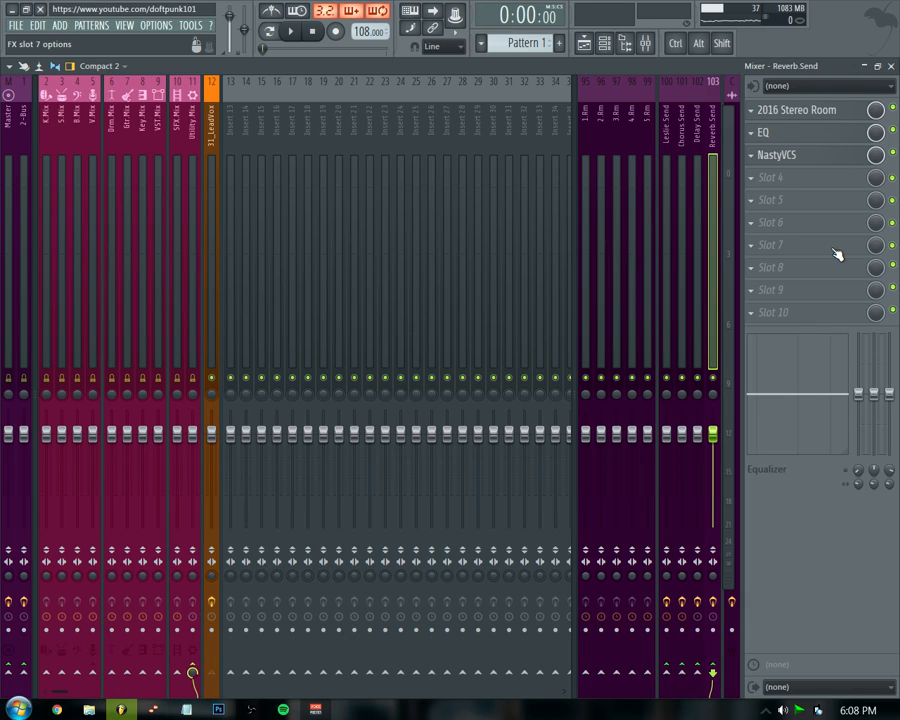
left_click(765, 133)
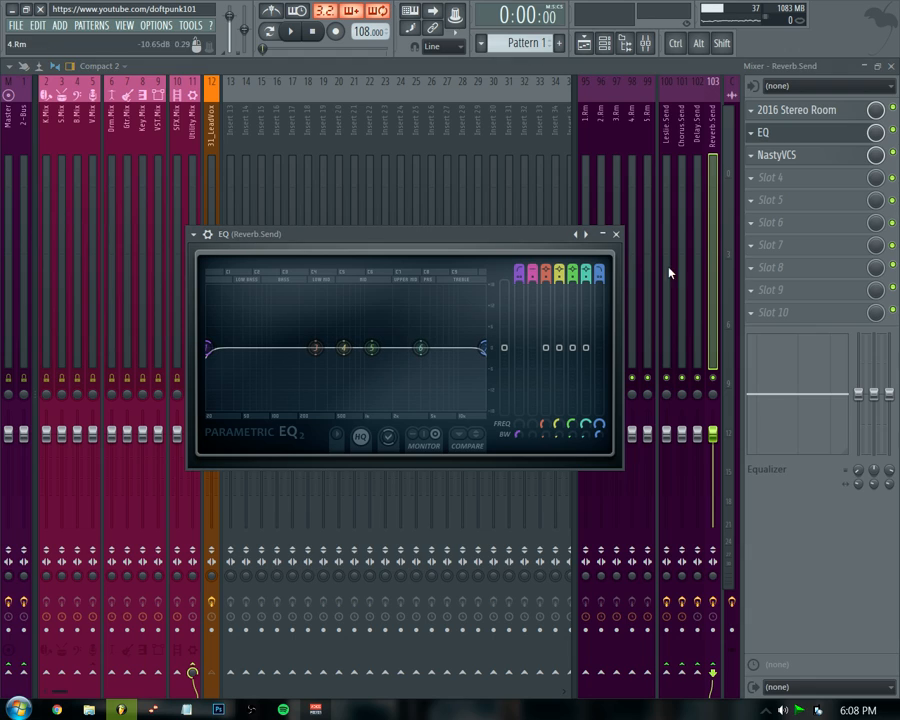
key("space")
mouse_move(559, 350)
left_mouse_down()
mouse_move(559, 282)
mouse_move(559, 372)
mouse_move(546, 284)
mouse_move(546, 361)
left_mouse_up()
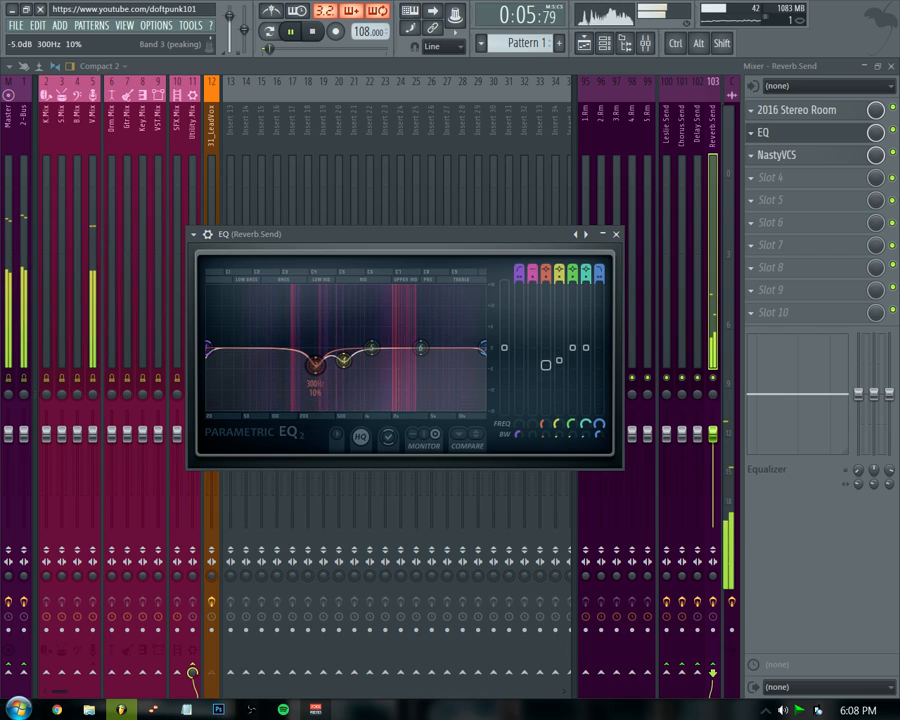
Turn EQ band 1 into a low-cut filter at about 89 Hz and adjust its slope.
left_click_drag(519, 269, 518, 278)
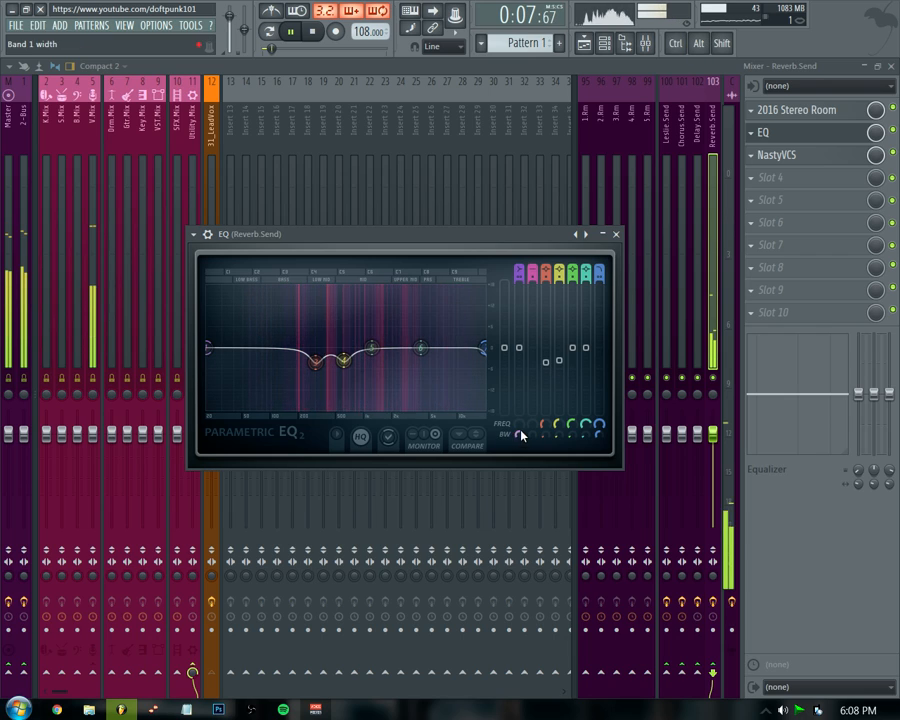
left_click_drag(519, 425, 519, 411)
left_click_drag(245, 347, 280, 347)
right_click(280, 347)
mouse_move(300, 384)
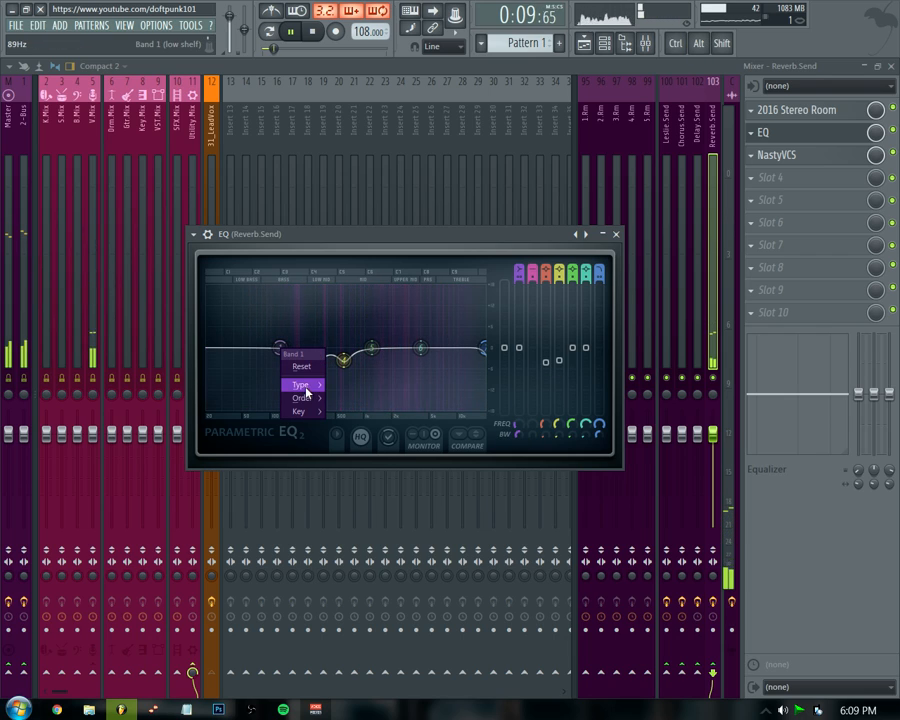
left_click(354, 426)
left_click_drag(519, 271, 519, 280)
Sweep band 6 near 4004 Hz, leave it slightly cut, and lower band 7's high-cut frequency.
left_click_drag(420, 347, 420, 288)
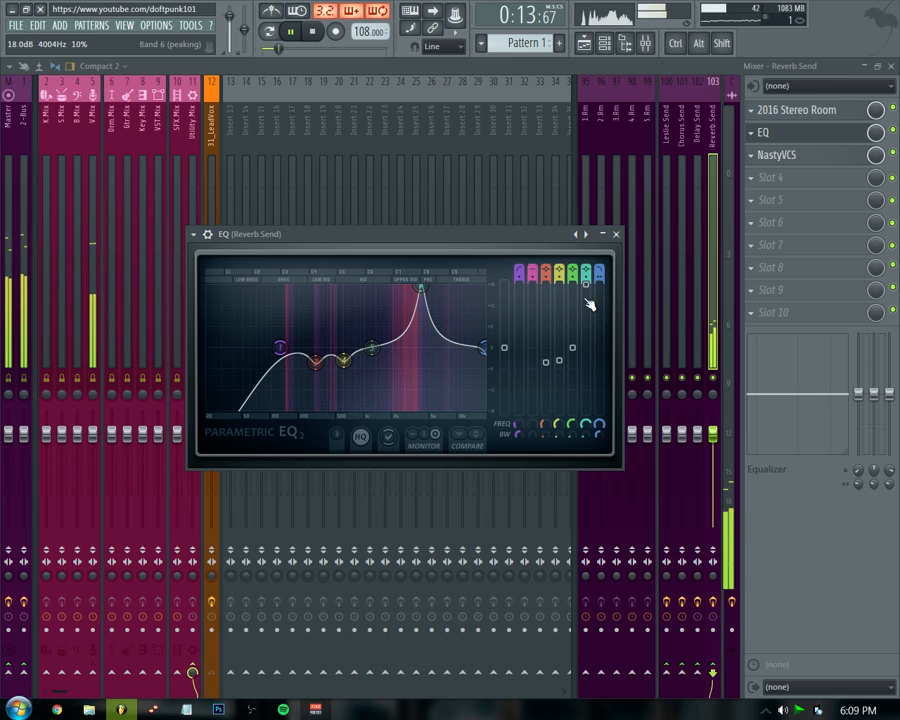
left_click_drag(586, 287, 586, 356)
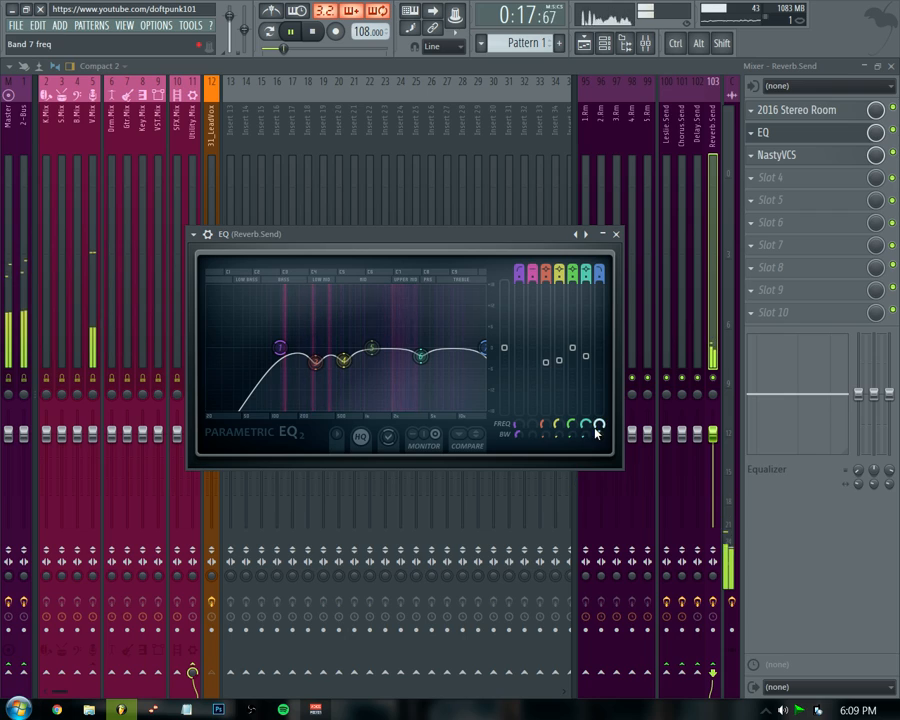
key("space")
key("space")
mouse_move(597, 428)
left_mouse_down()
mouse_move(597, 446)
mouse_move(597, 438)
left_mouse_up()
key("space")
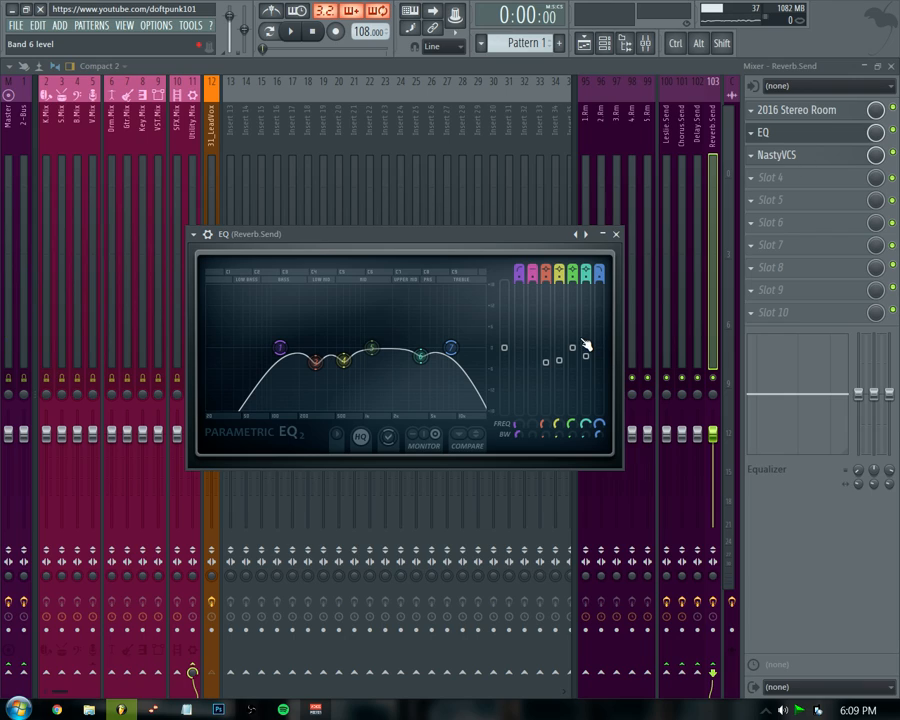
Cut EQ band 5 to -6.4 dB at 1201 Hz and close the EQ.
left_click_drag(572, 348, 574, 371)
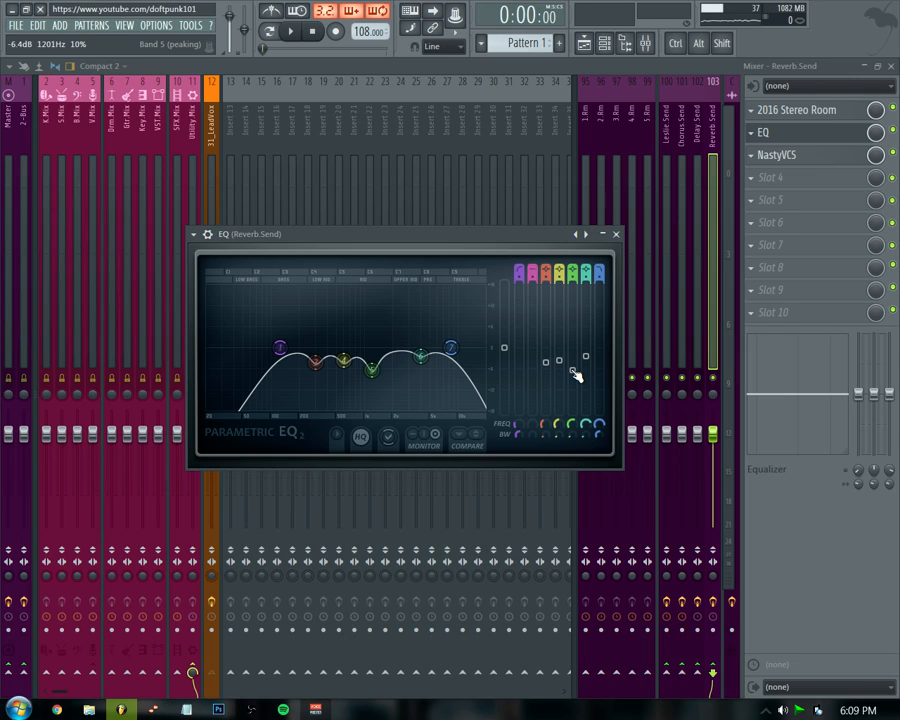
left_click(616, 234)
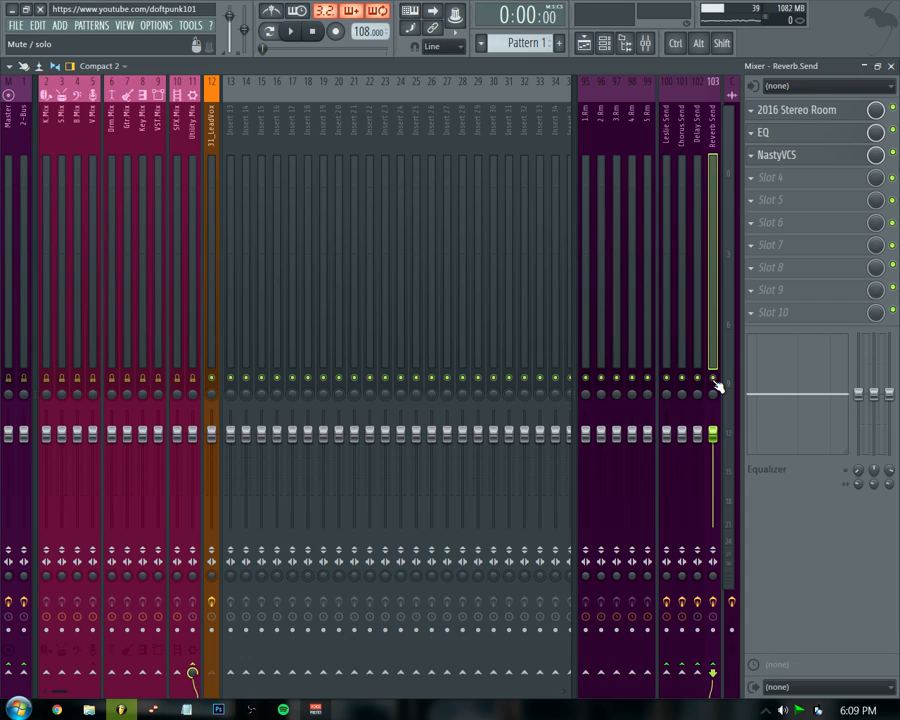
Add a send from the 31_LeadVox channel to the Delay Send bus at about 60% while playing.
left_click(697, 200)
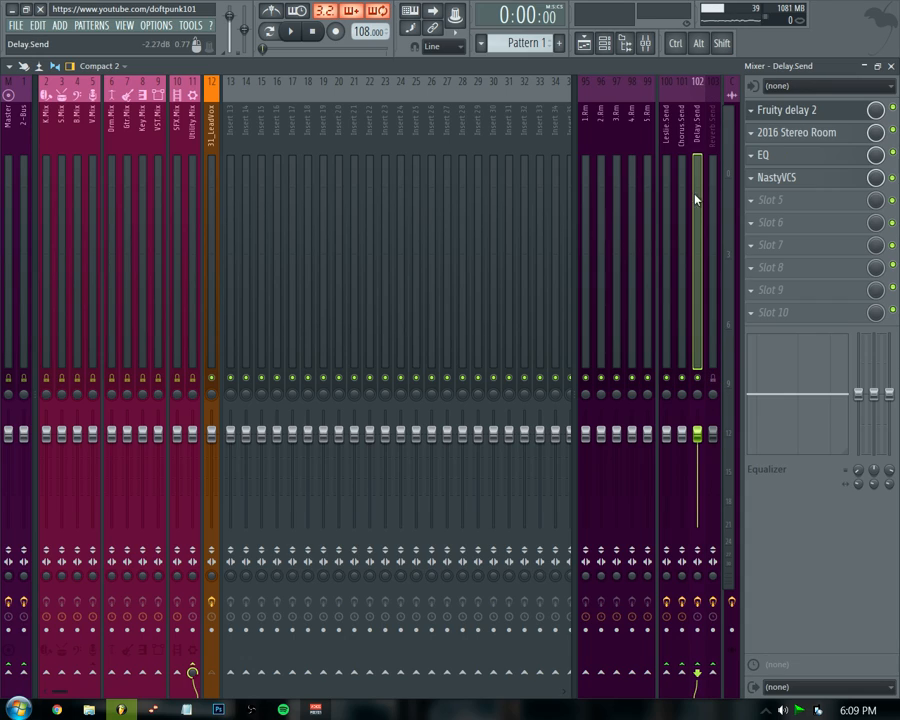
left_click(215, 279)
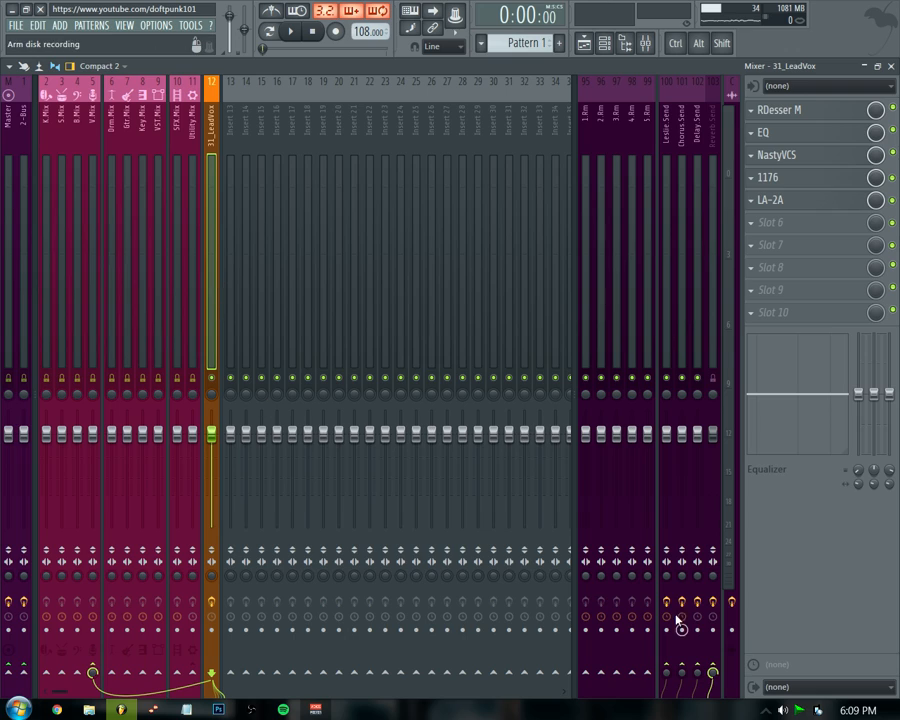
key("space")
left_click(697, 672)
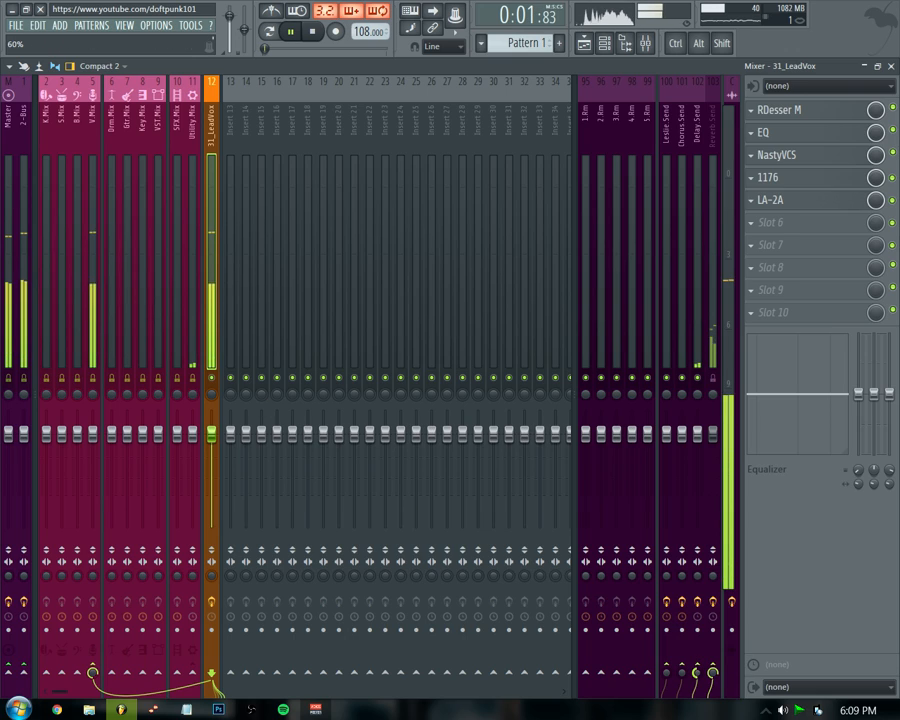
Shape the Delay Send bus EQ with a low cut, a high cut and a mid cut while playing, then close it.
left_click(699, 286)
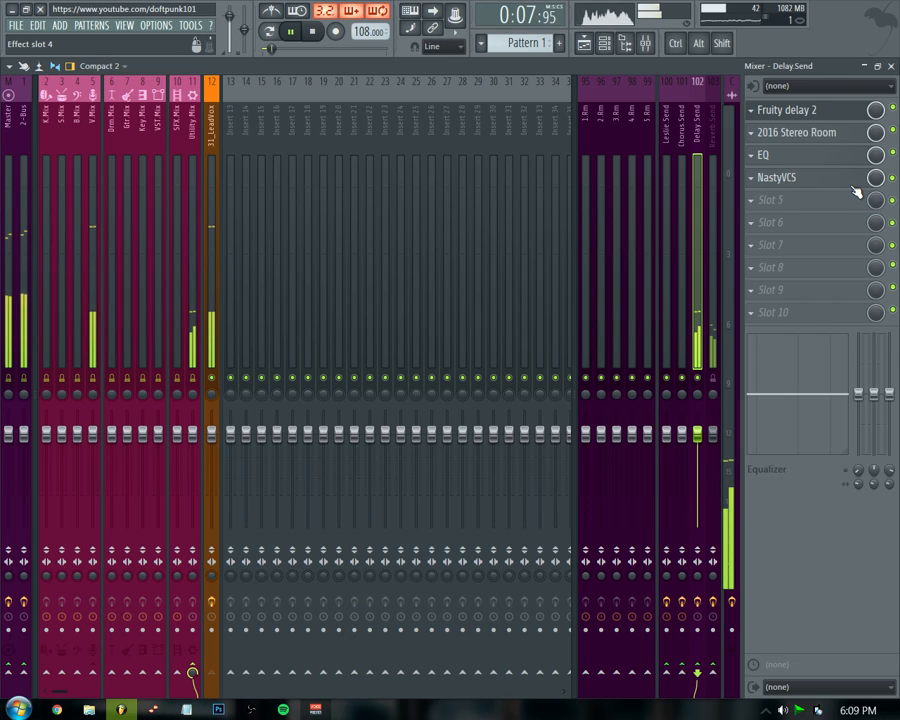
key("space")
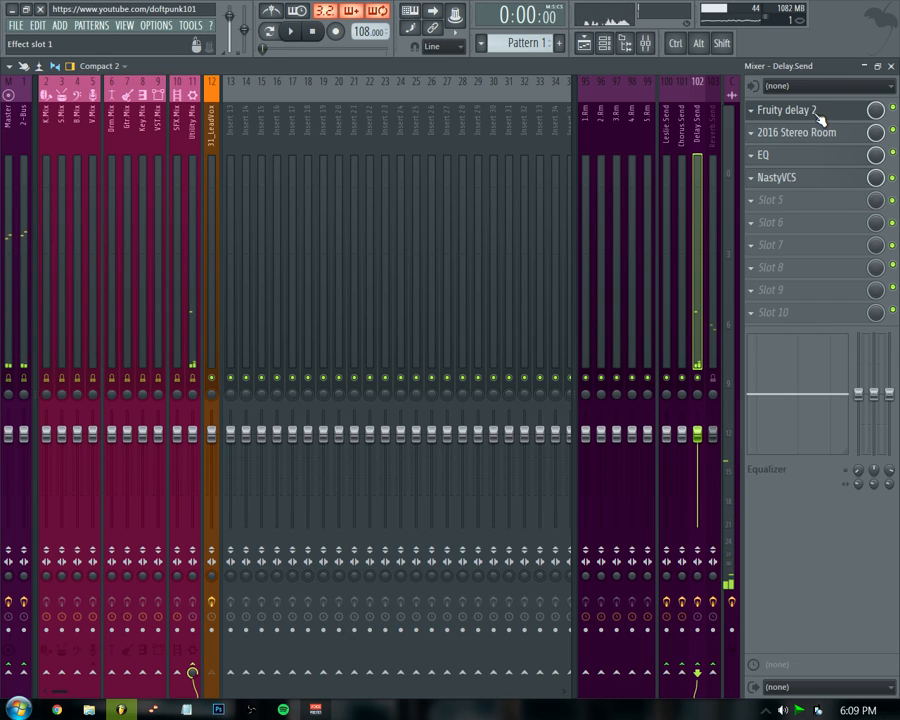
left_click(821, 159)
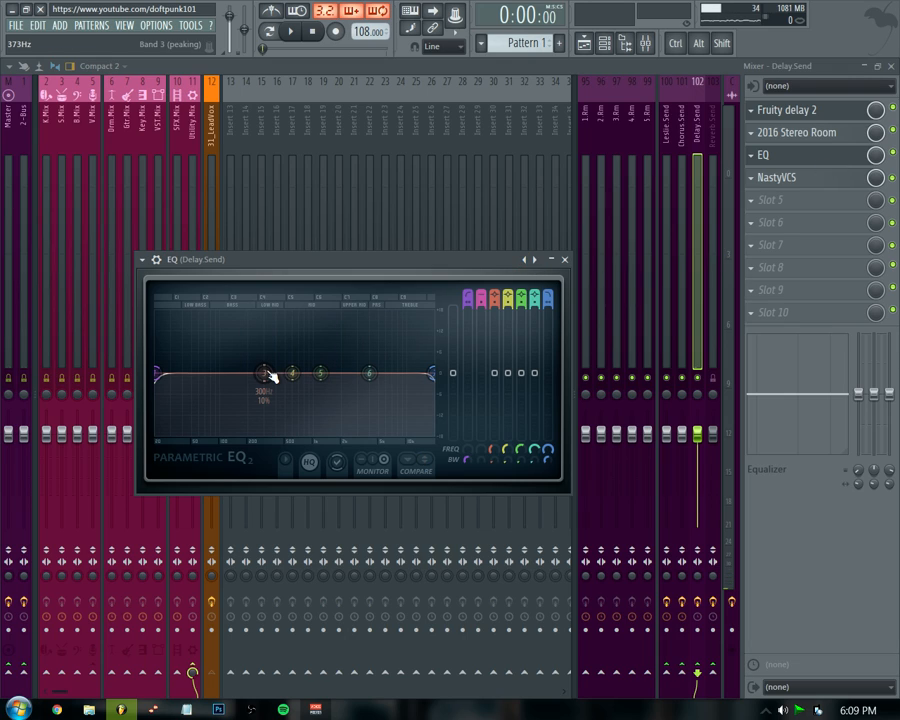
key("space")
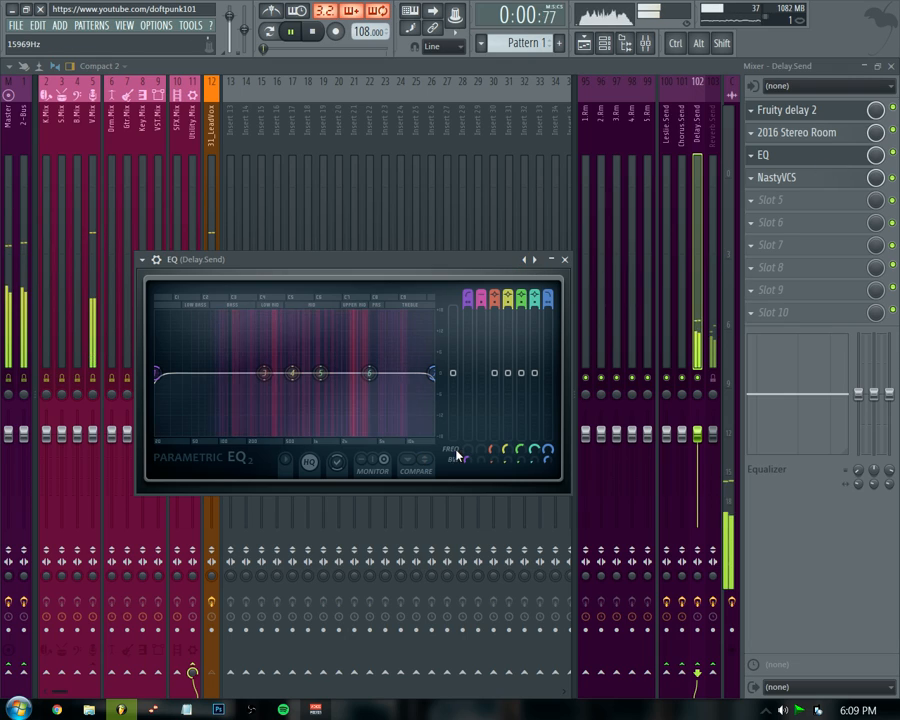
left_click_drag(157, 375, 277, 373)
left_click_drag(433, 373, 378, 372)
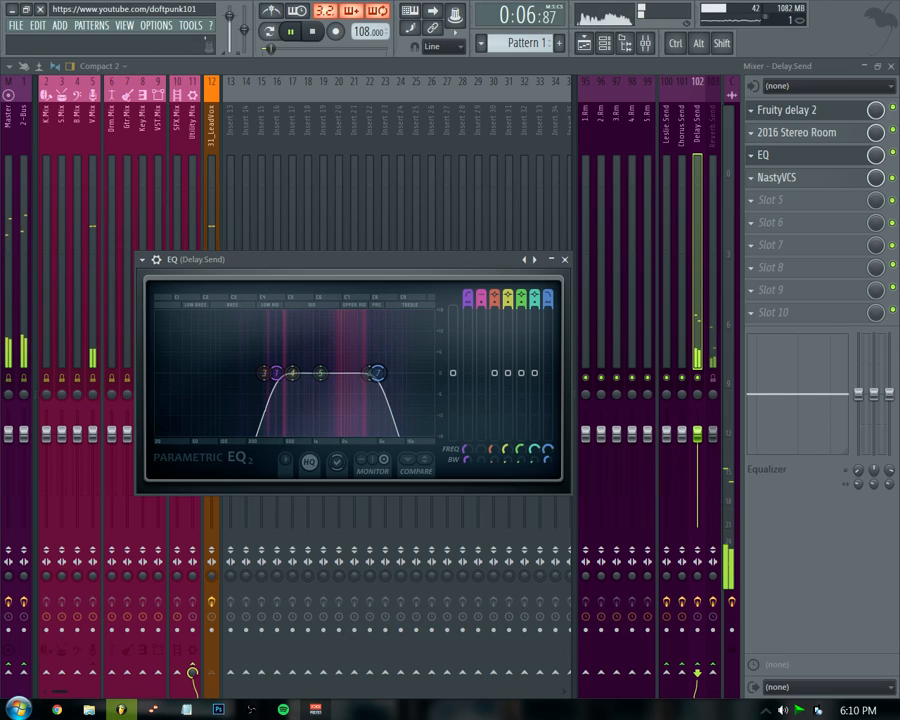
left_click_drag(521, 373, 510, 400)
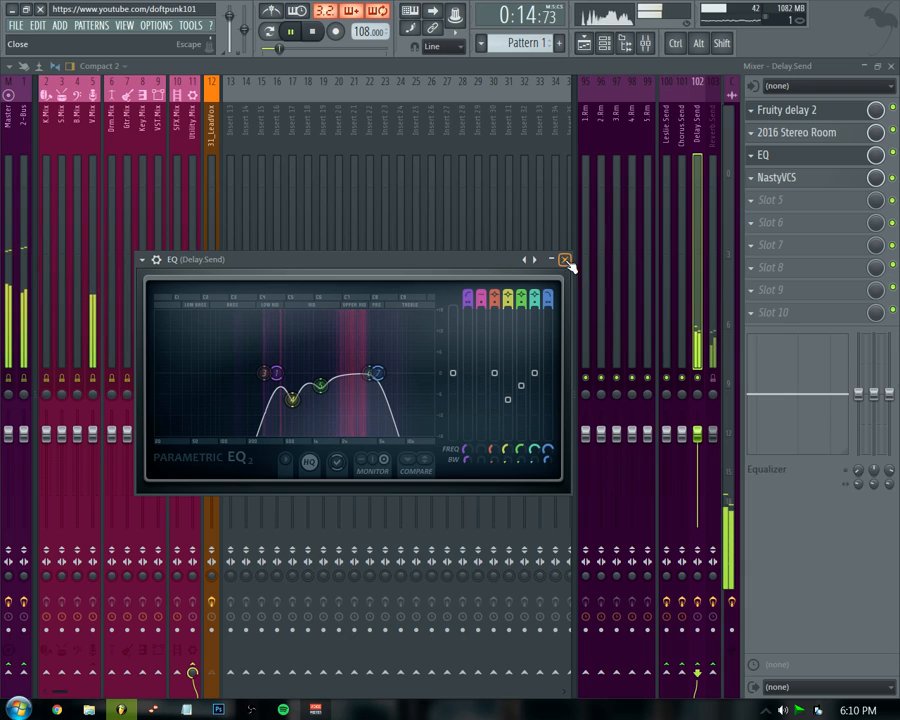
left_click(567, 262)
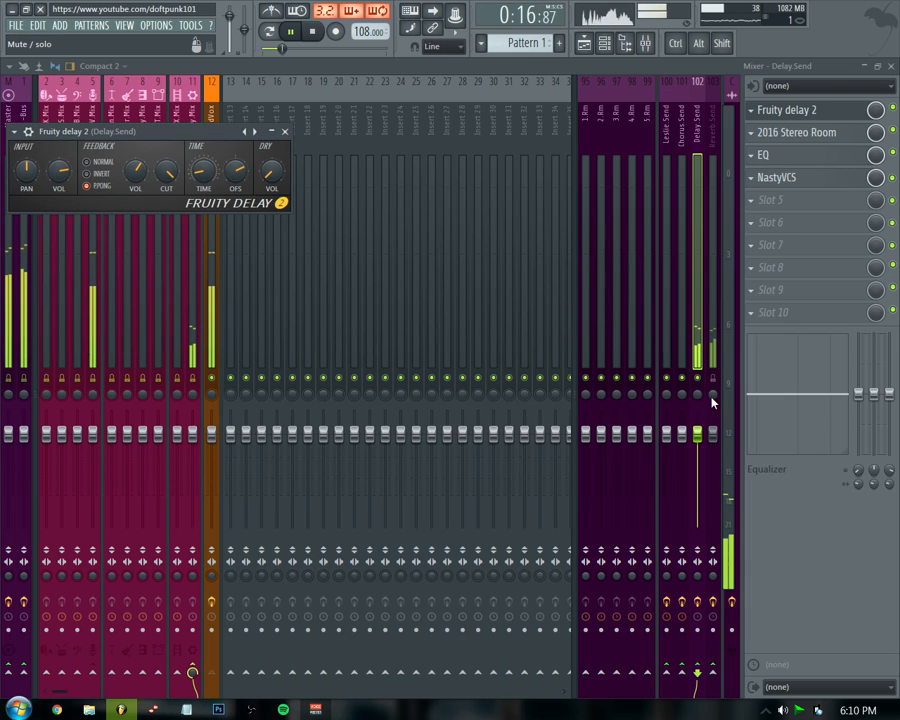
Bypass and re-enable the 2016 Stereo Room reverb on the Delay Send bus to compare while playing.
key("space")
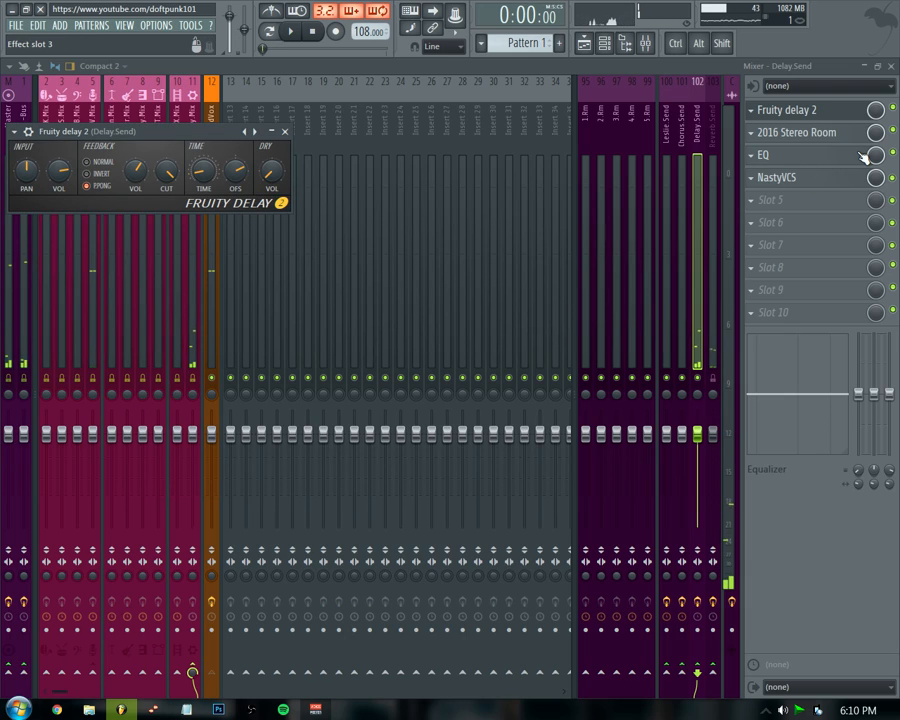
left_click(858, 138)
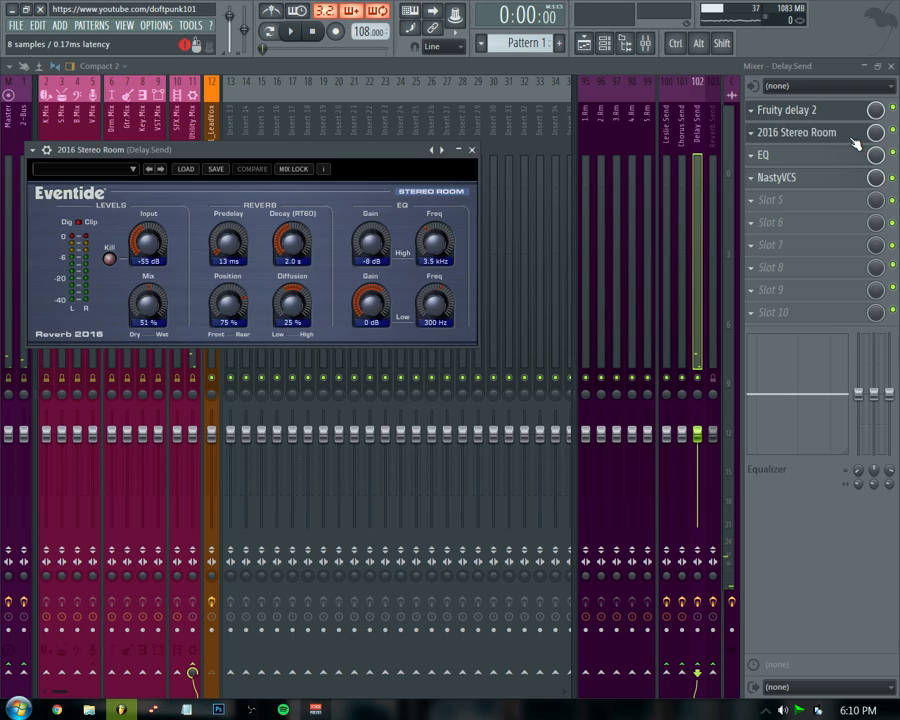
left_click_drag(396, 147, 503, 205)
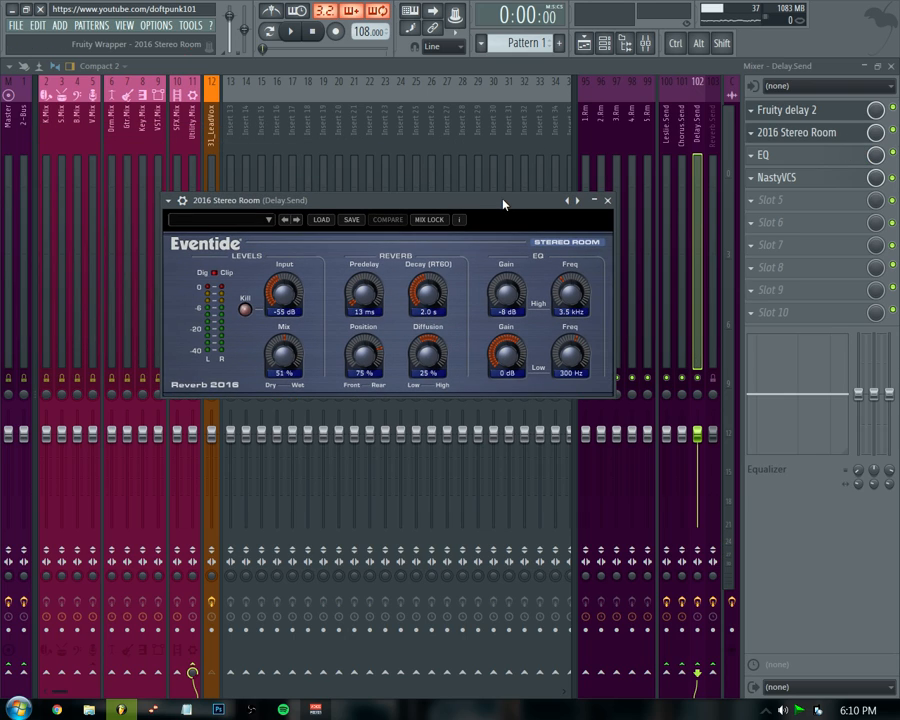
left_click(893, 131)
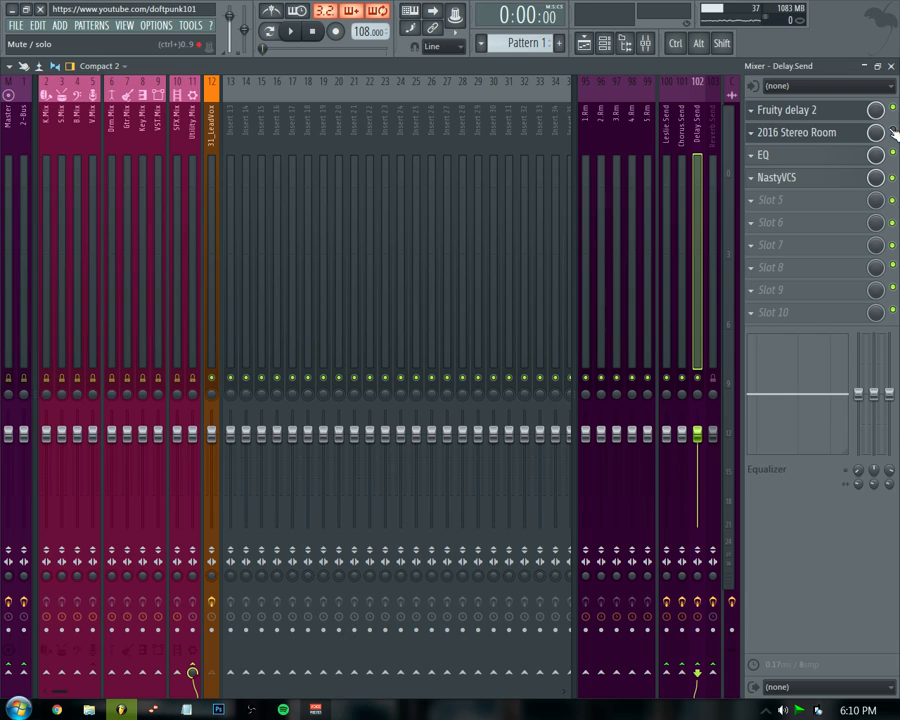
key("space")
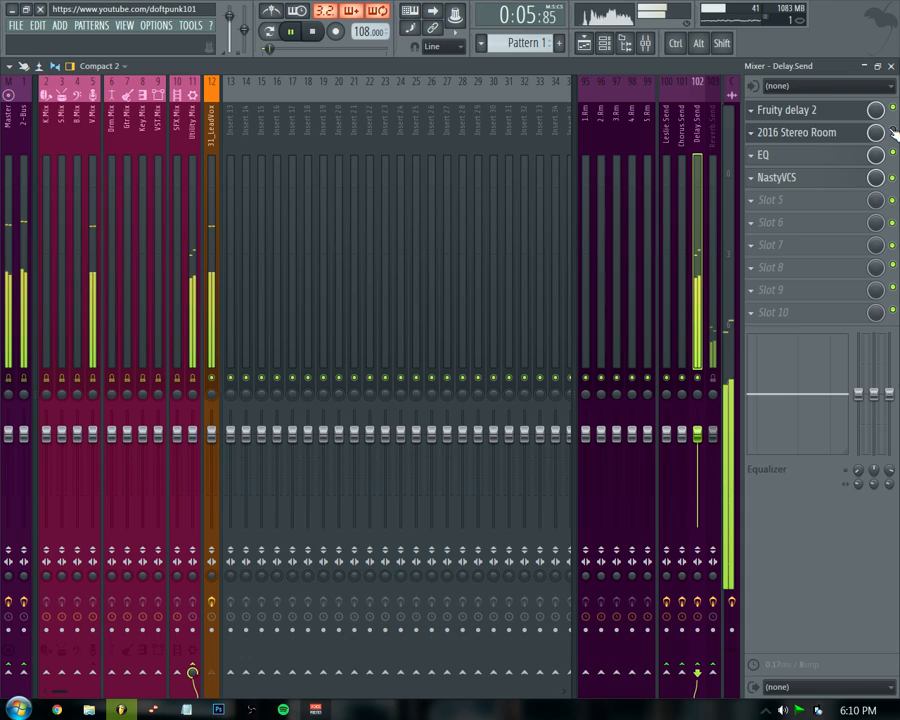
key("space")
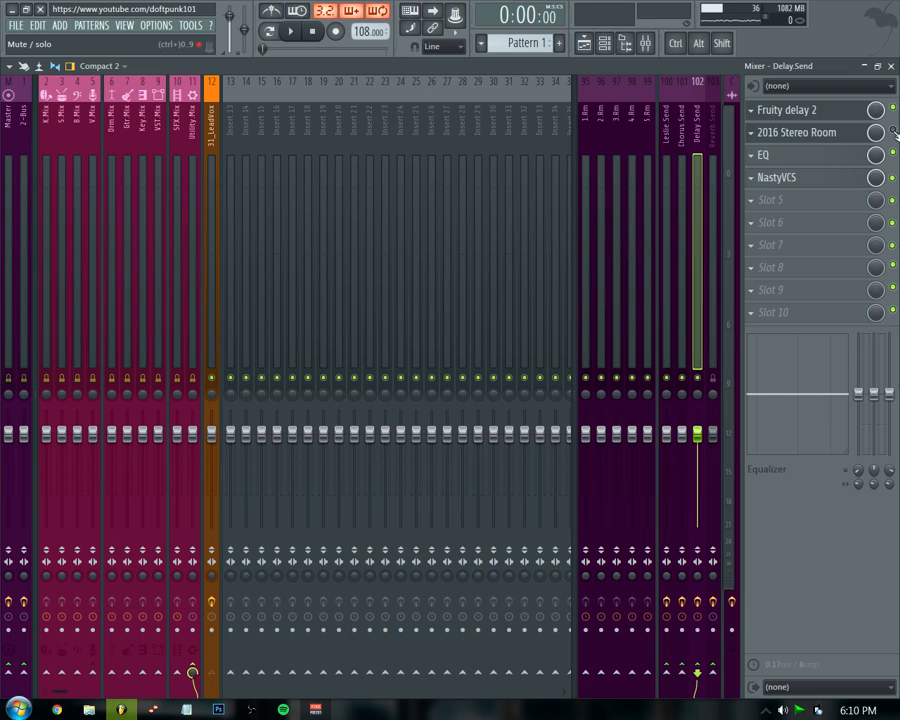
left_click(894, 132)
Set the 2016 Stereo Room reverb's mix on the Delay Send bus to 38% and close the plugin.
left_click(840, 112)
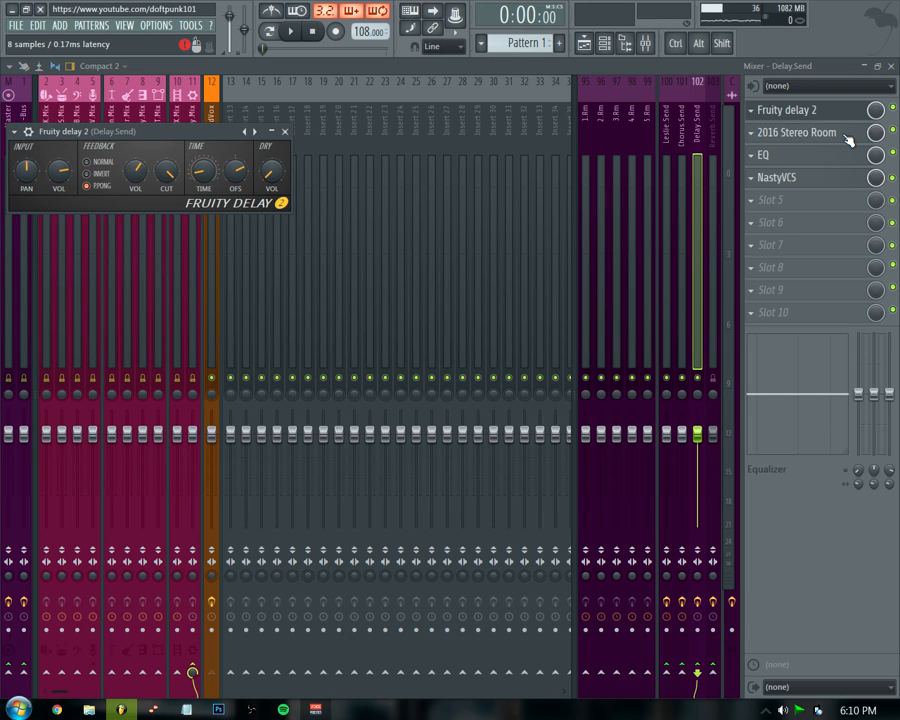
left_click(818, 133)
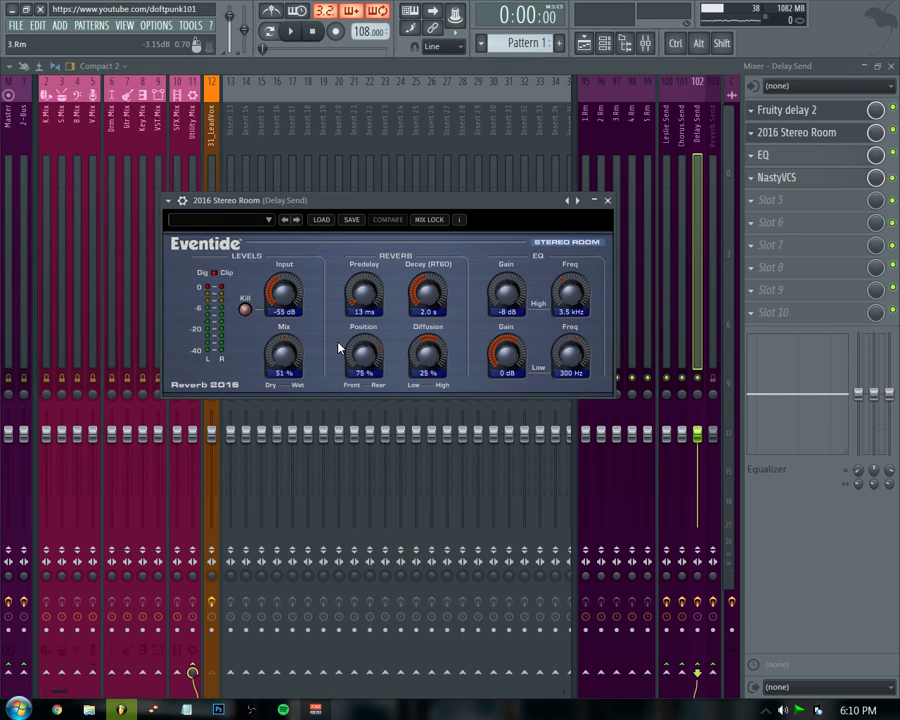
key("space")
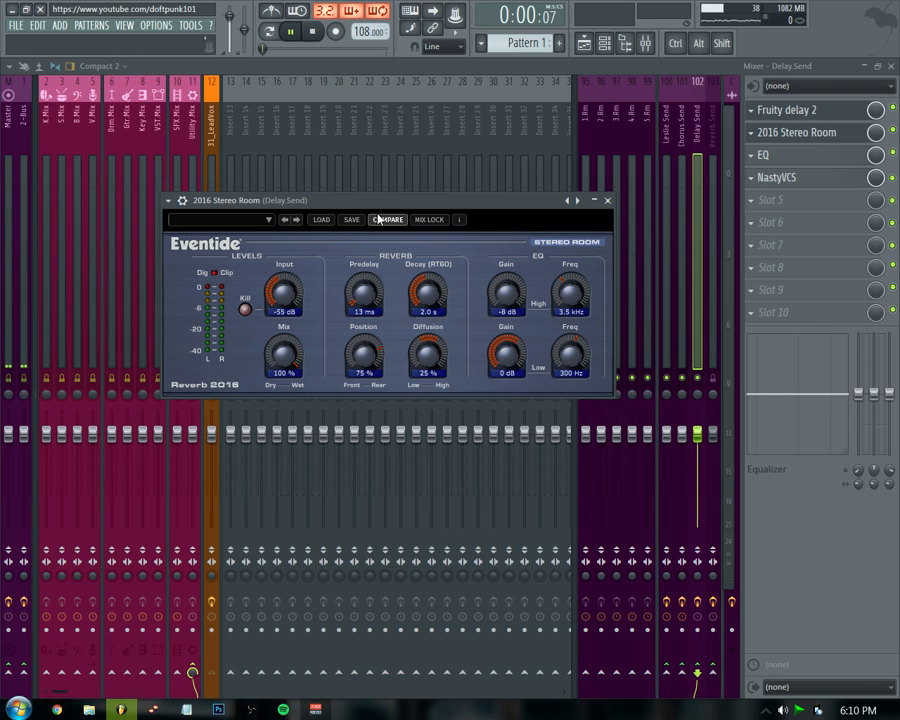
left_click_drag(282, 354, 305, 450)
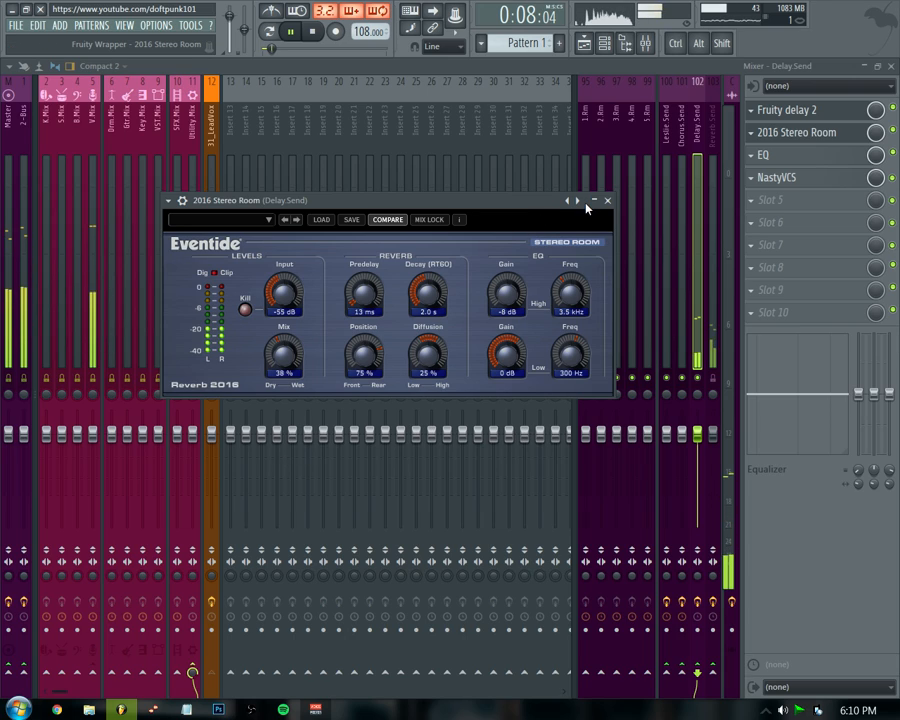
key("space")
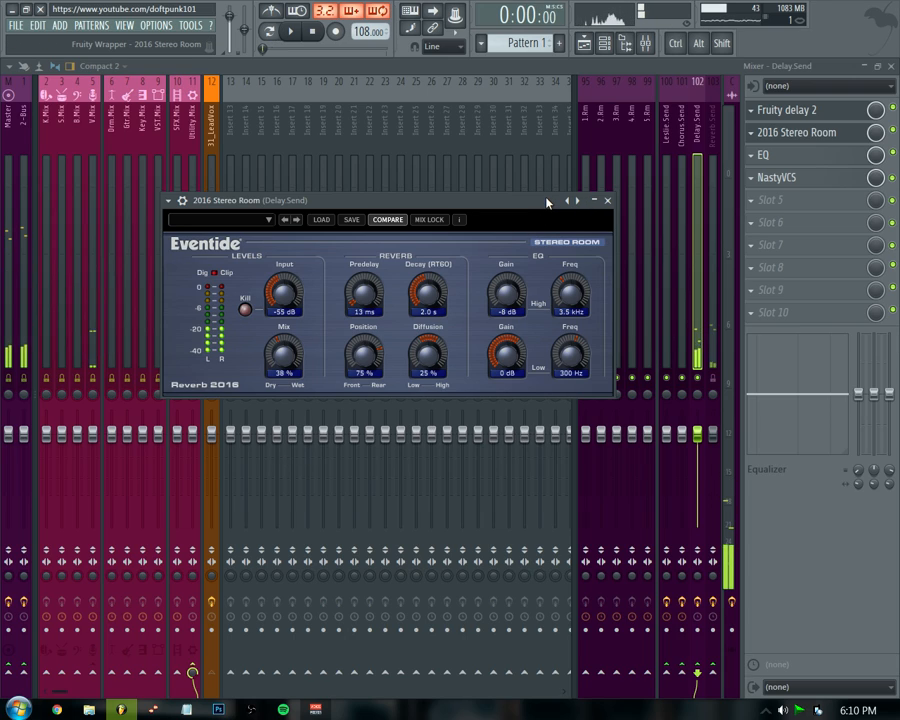
left_click(607, 200)
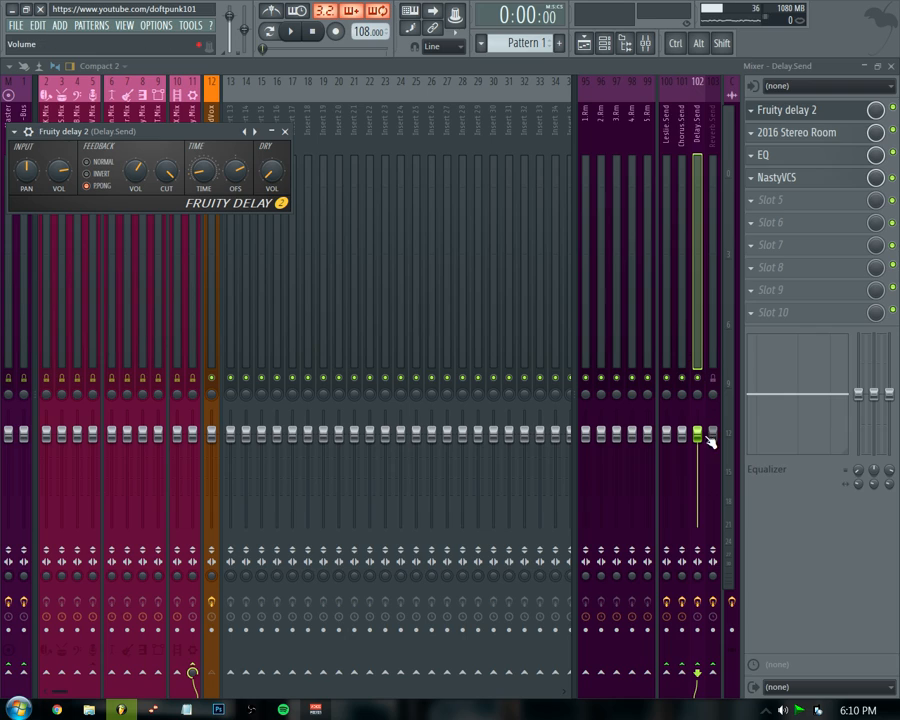
Lower the Delay Send bus fader slightly while playing.
key("space")
left_click_drag(698, 442, 698, 462)
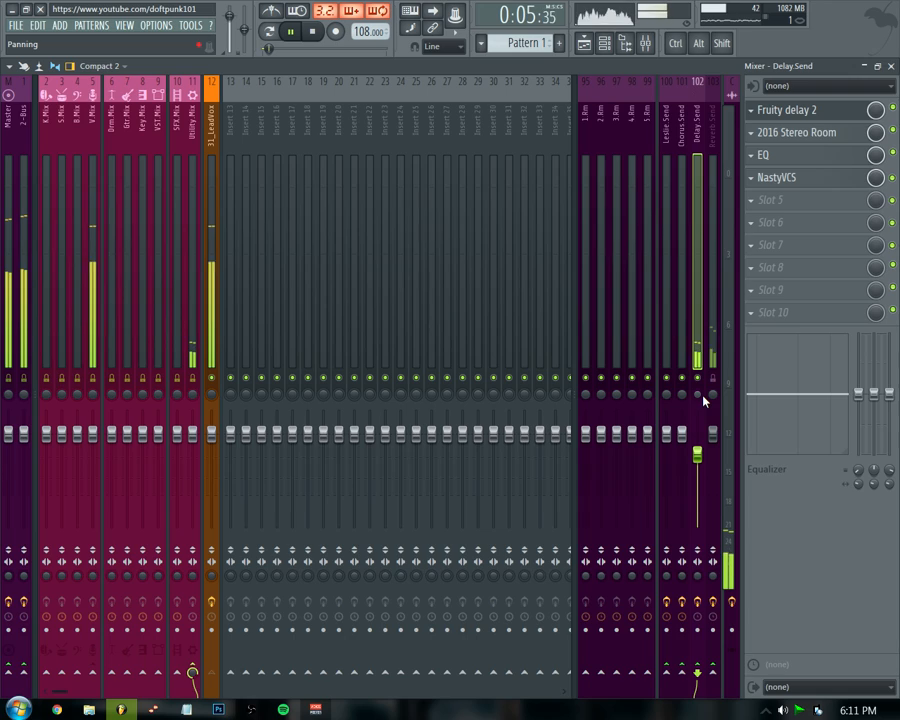
key("space")
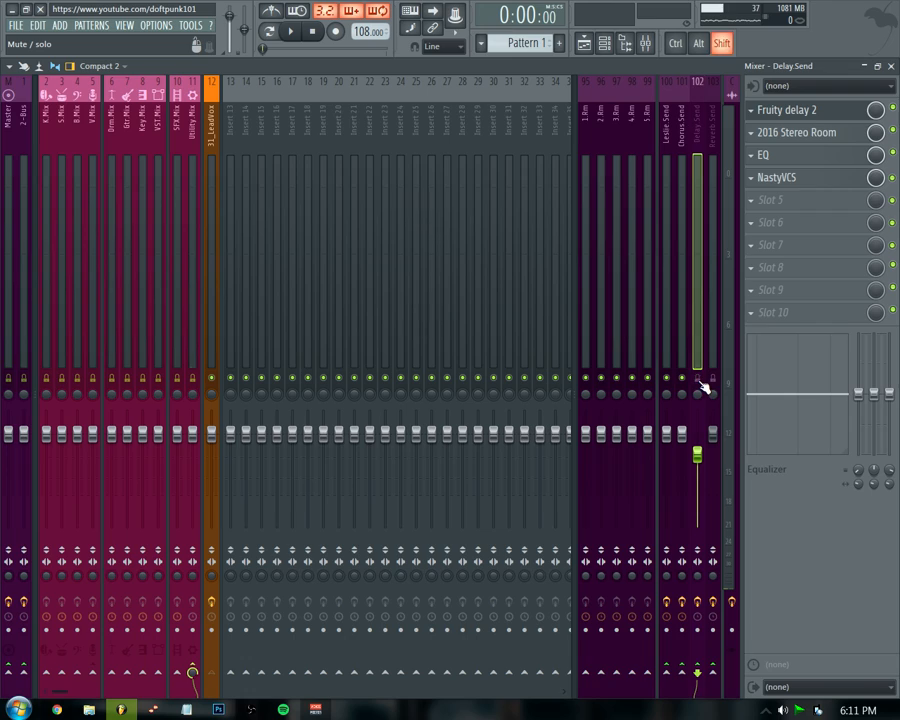
Bypass the 2016 Stereo Room reverb on the Chorus Send bus.
left_click(668, 321)
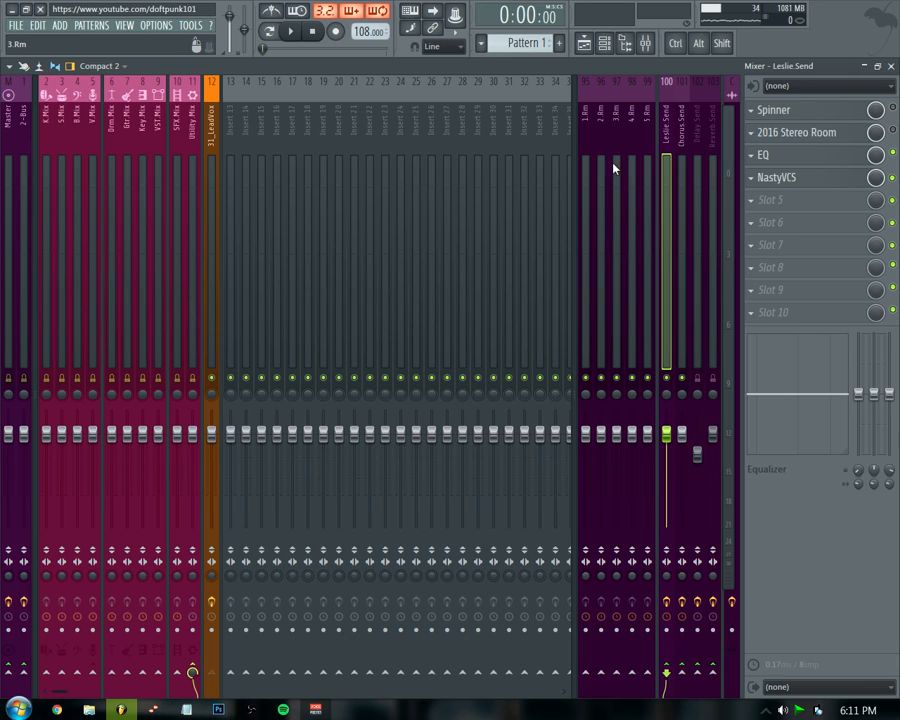
left_click(211, 330)
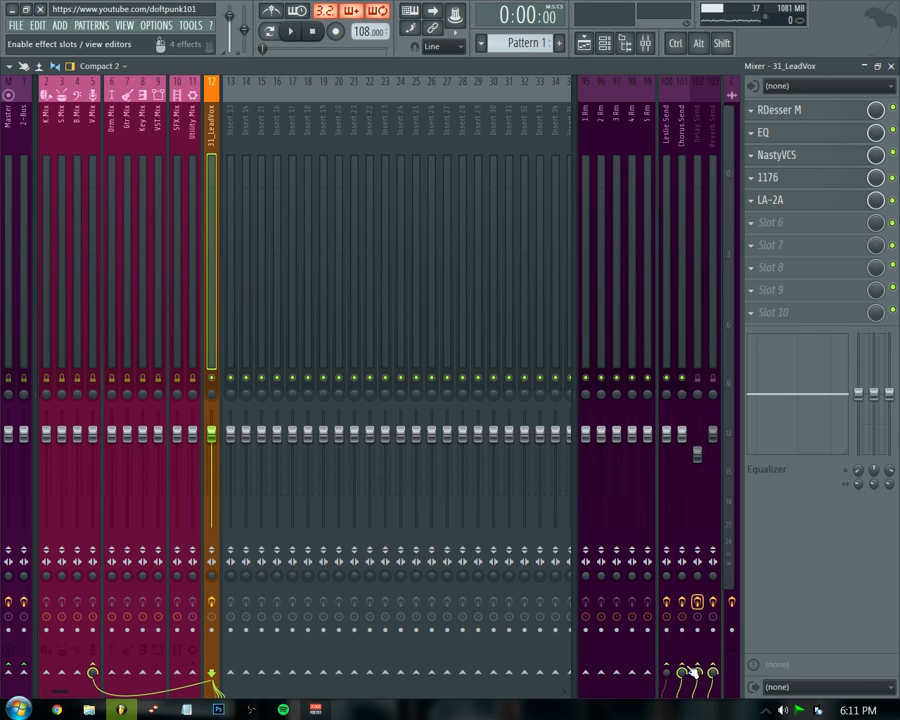
left_click(681, 255)
left_click(893, 131)
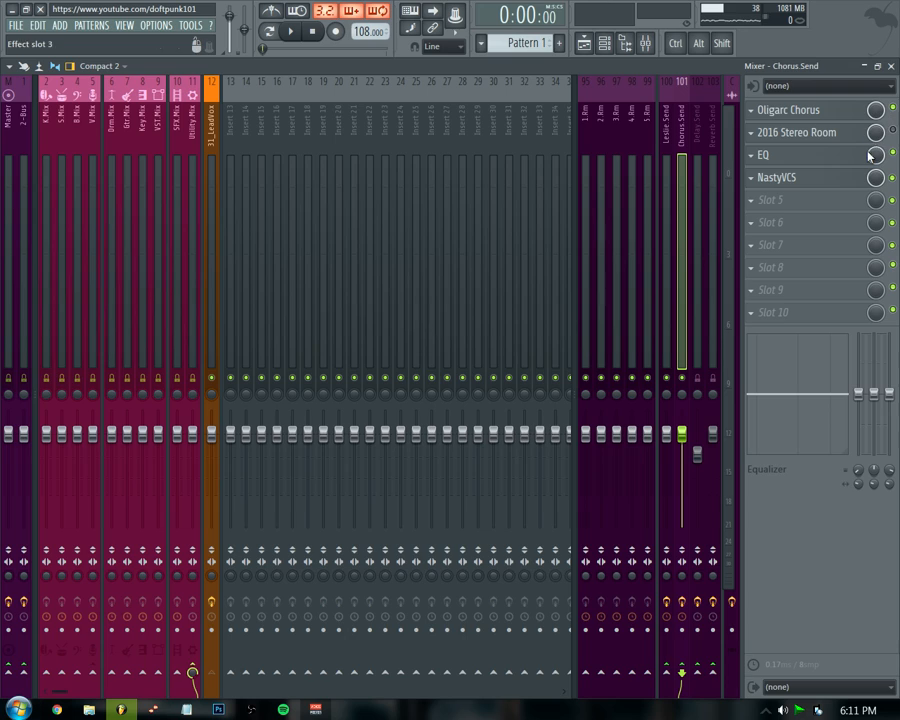
Open the Oligarc Chorus on the Chorus Send bus and listen to it while playing.
left_click(827, 115)
left_click_drag(227, 239, 340, 203)
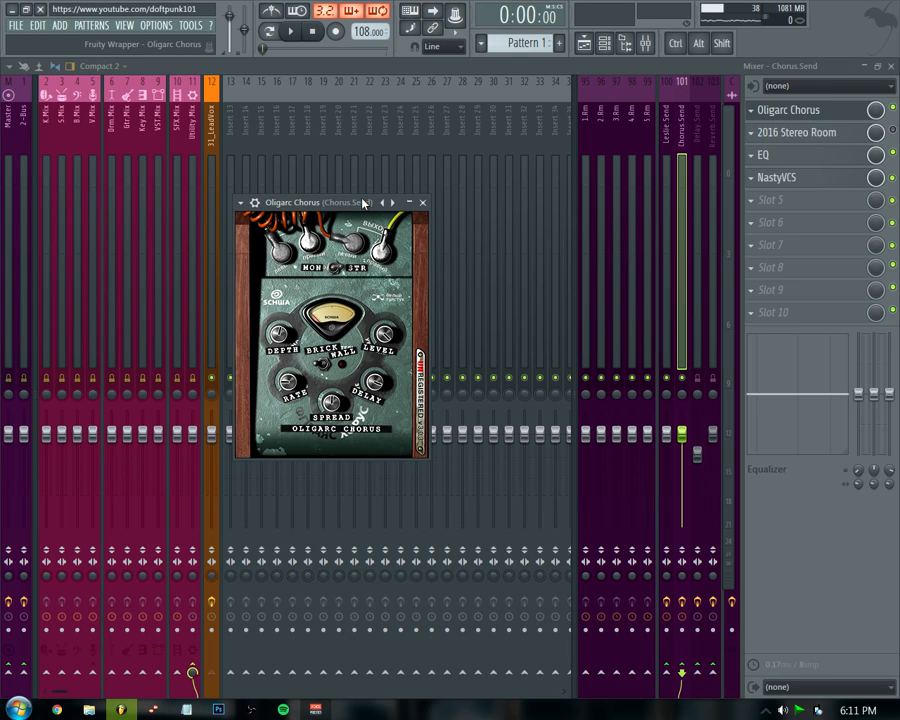
key("space")
key("Escape")
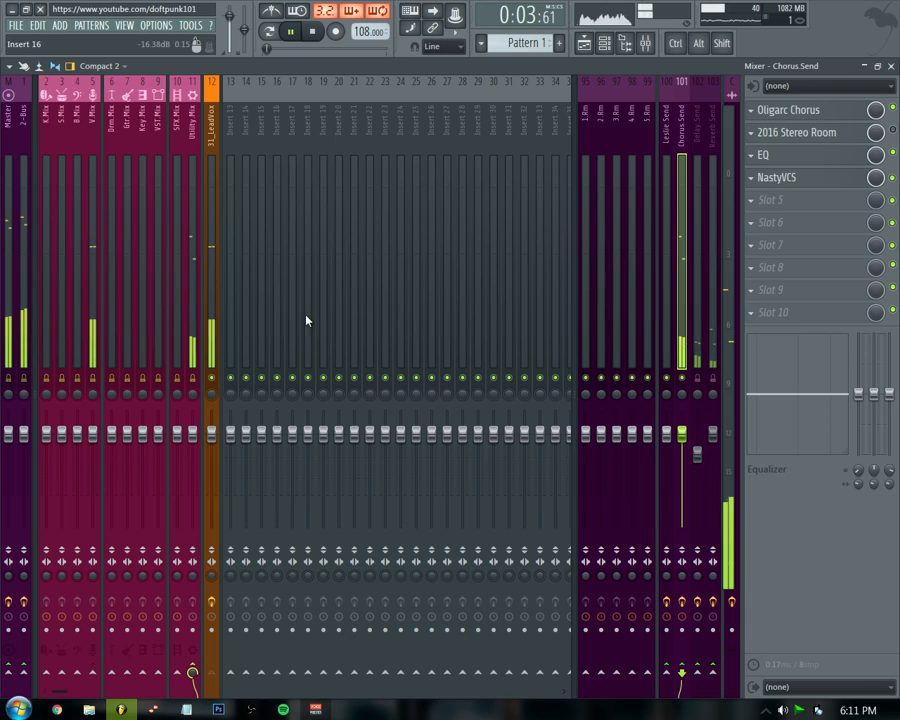
left_click(213, 352)
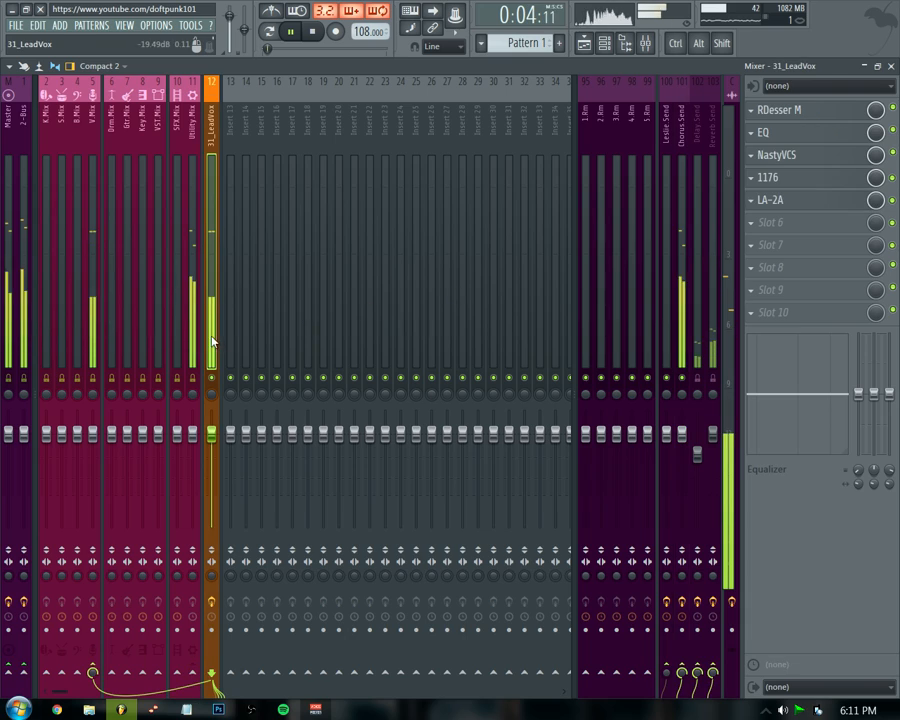
left_click(686, 360)
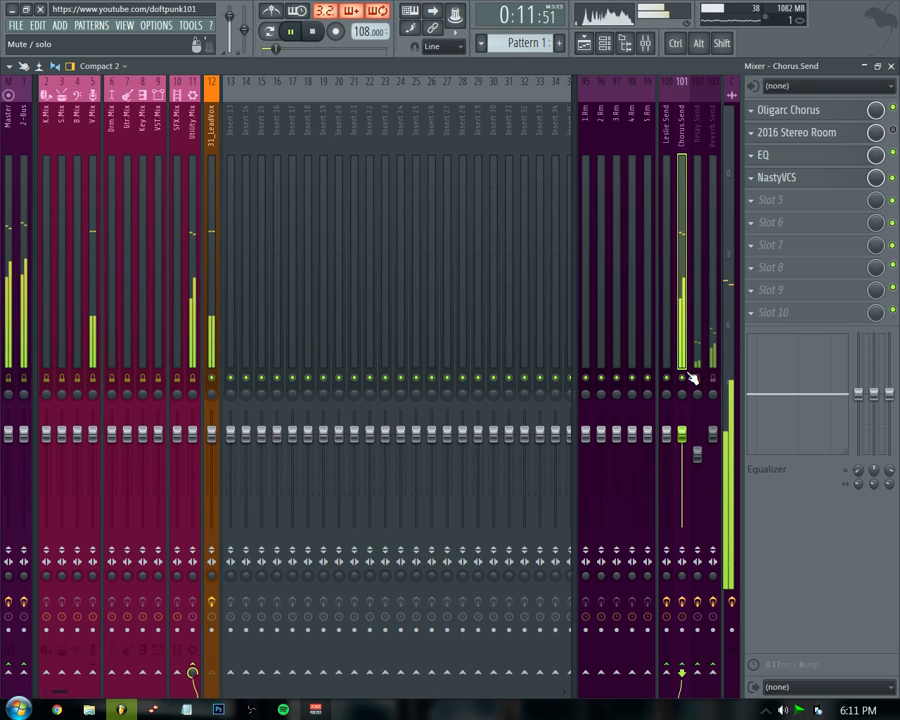
key("space")
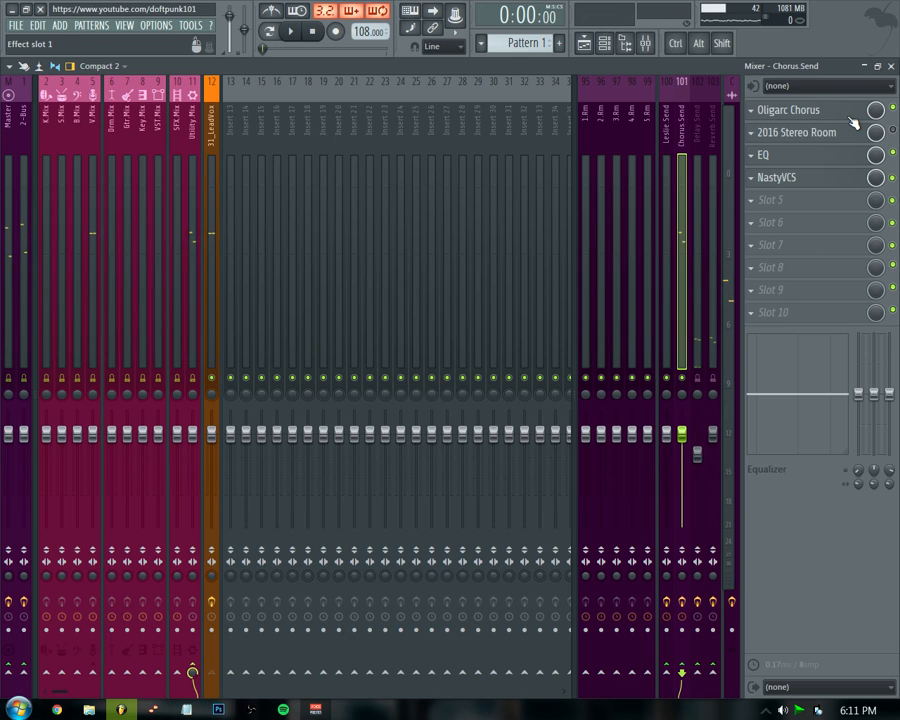
left_click(852, 113)
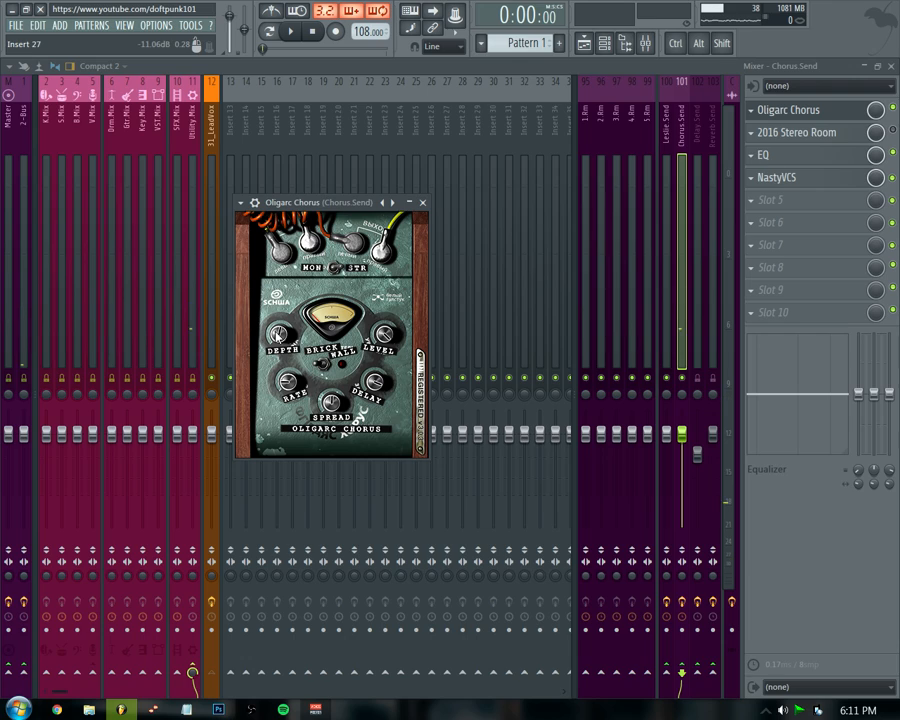
left_click(426, 205)
Open the Chorus Send EQ, set band 1 as a low cut near 243 Hz and dip the low-mid bands.
left_click(806, 154)
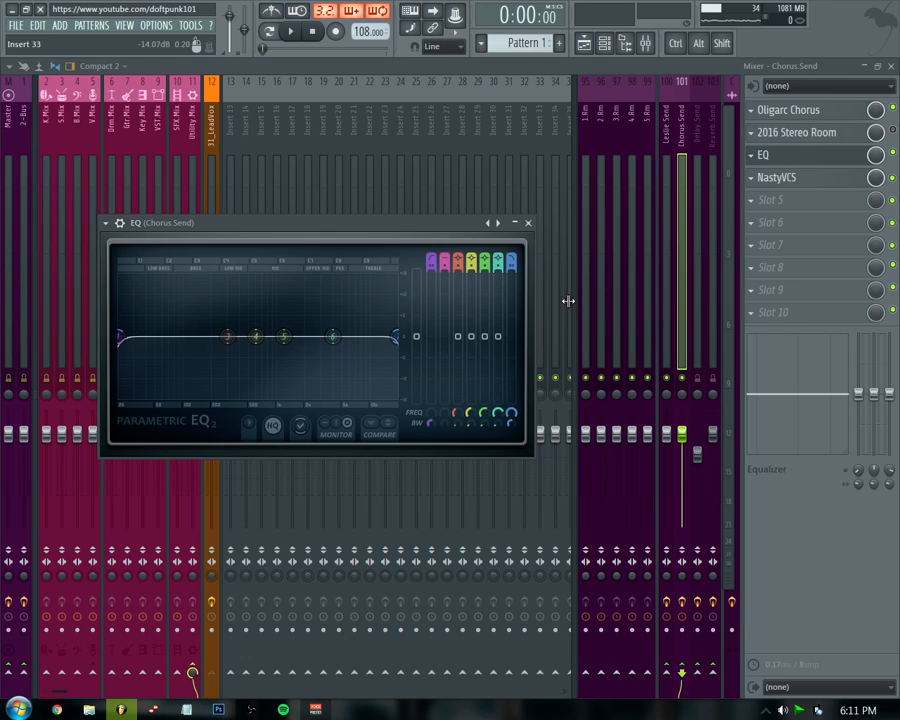
key("space")
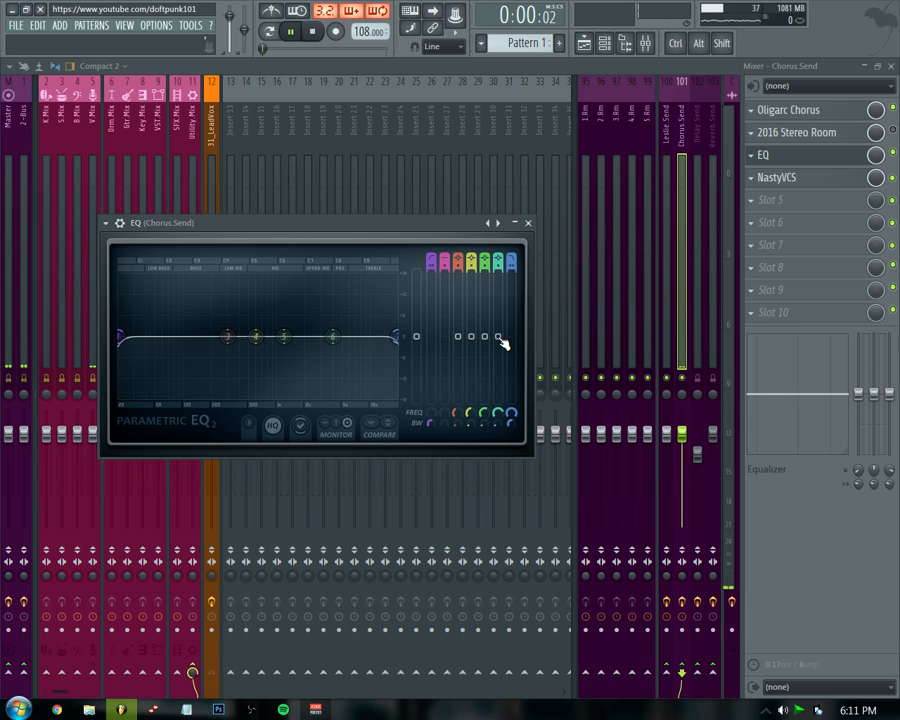
left_click_drag(486, 337, 458, 348)
left_click_drag(430, 413, 430, 352)
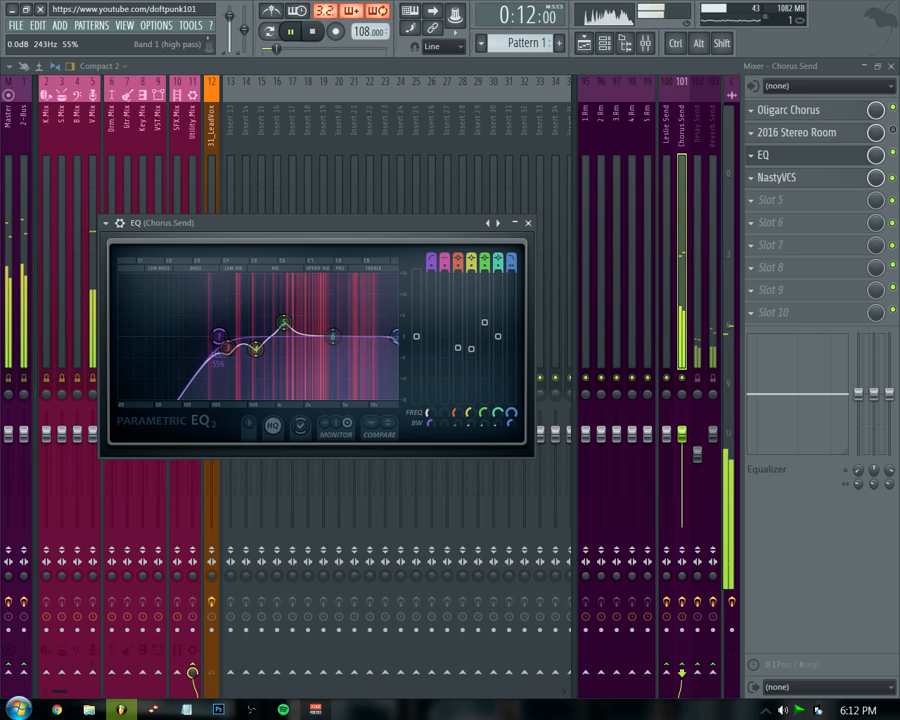
mouse_move(497, 336)
left_mouse_down()
mouse_move(497, 284)
mouse_move(497, 346)
mouse_move(485, 349)
left_mouse_up()
Adjust band 7 and sweep a narrowed band 6 boost near 4 kHz on the Chorus Send EQ, then close it.
left_click(512, 265, "alt")
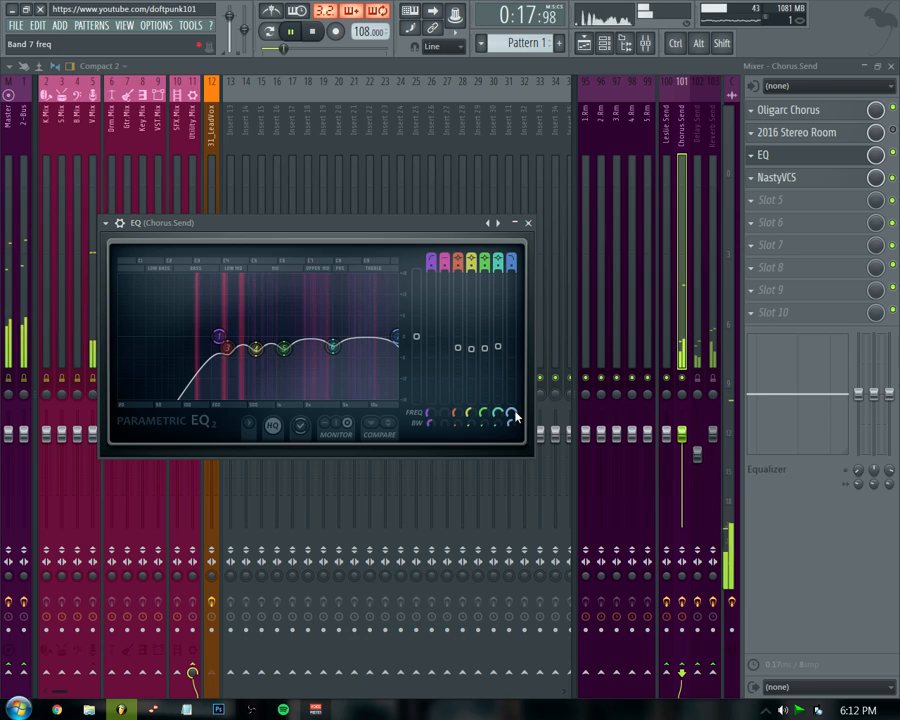
left_click_drag(512, 411, 512, 433)
left_click_drag(498, 347, 500, 273)
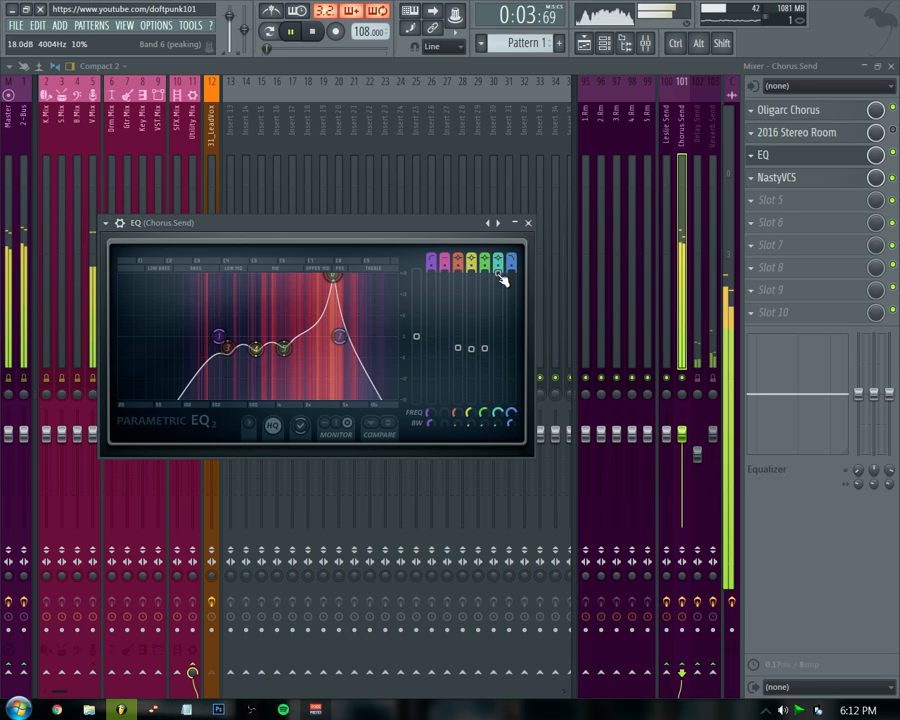
left_click_drag(498, 412, 498, 421)
left_click_drag(498, 273, 498, 351)
key("Escape")
Lower the Chorus Send bus fader and stop playback.
left_click_drag(682, 432, 682, 463)
key("space")
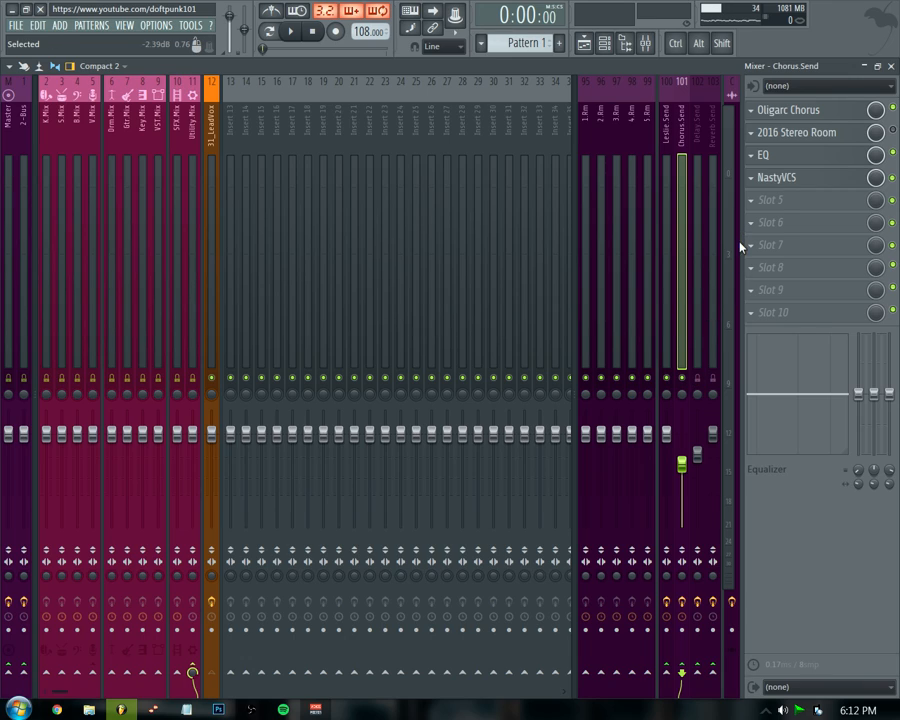
Open the Spinner on the Leslie Send bus and load its Rotary preset.
key("shift")
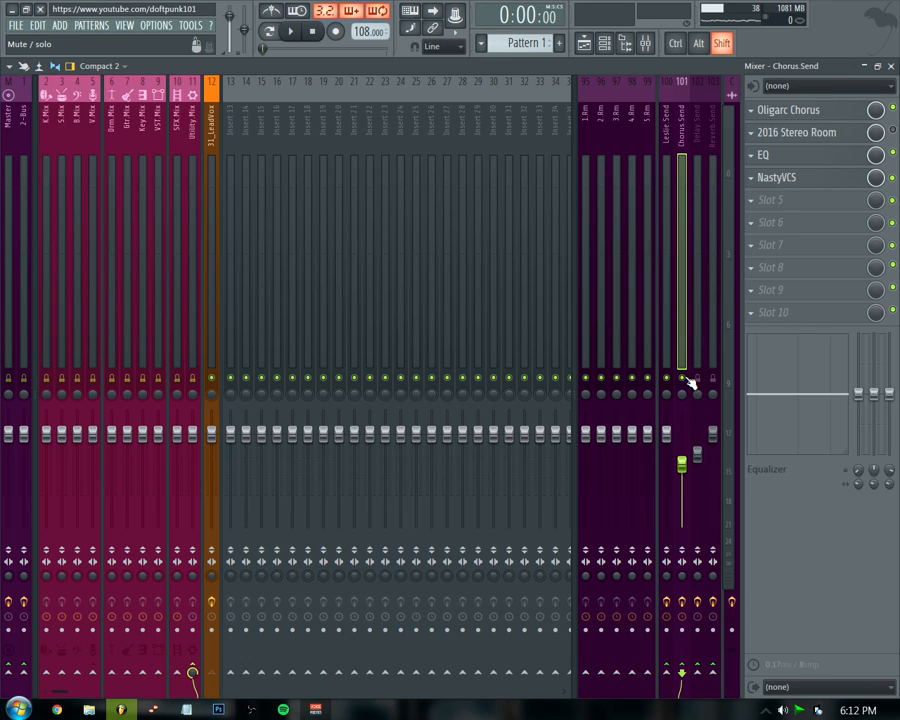
left_click(672, 355)
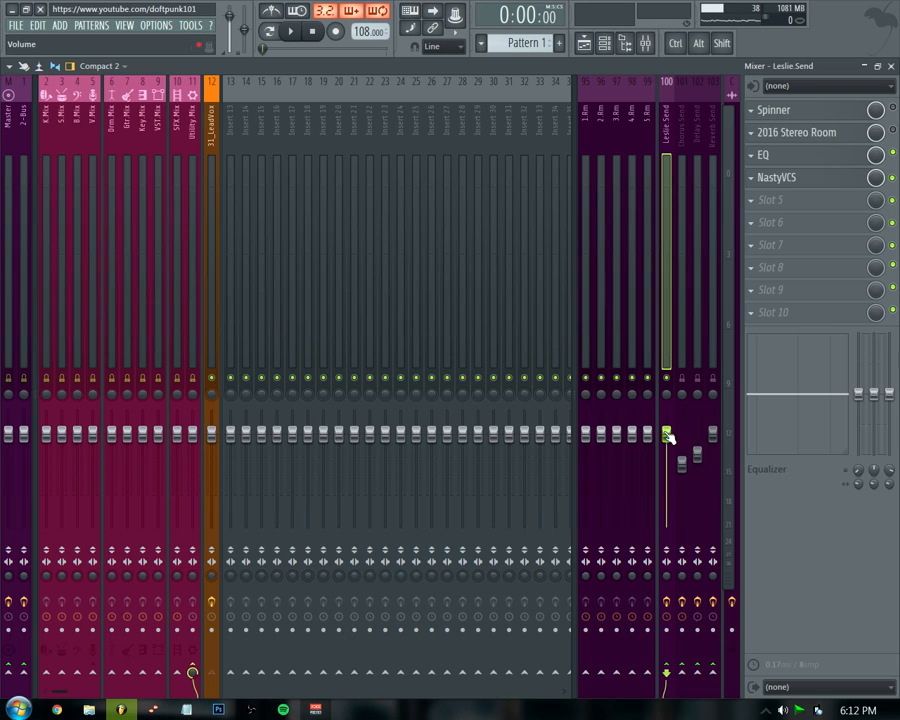
left_click(843, 117)
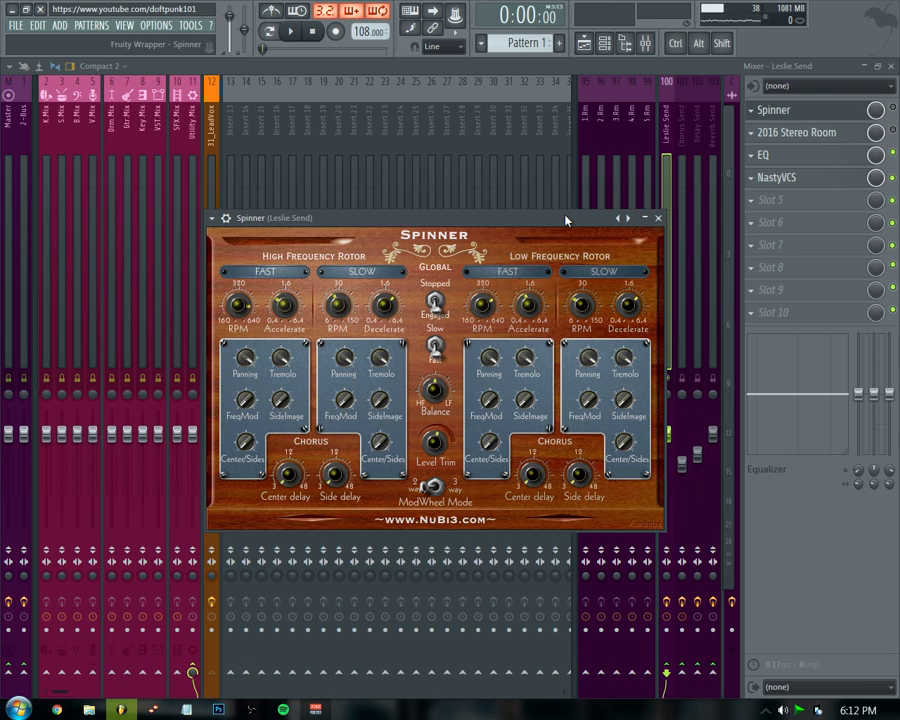
right_click(628, 217)
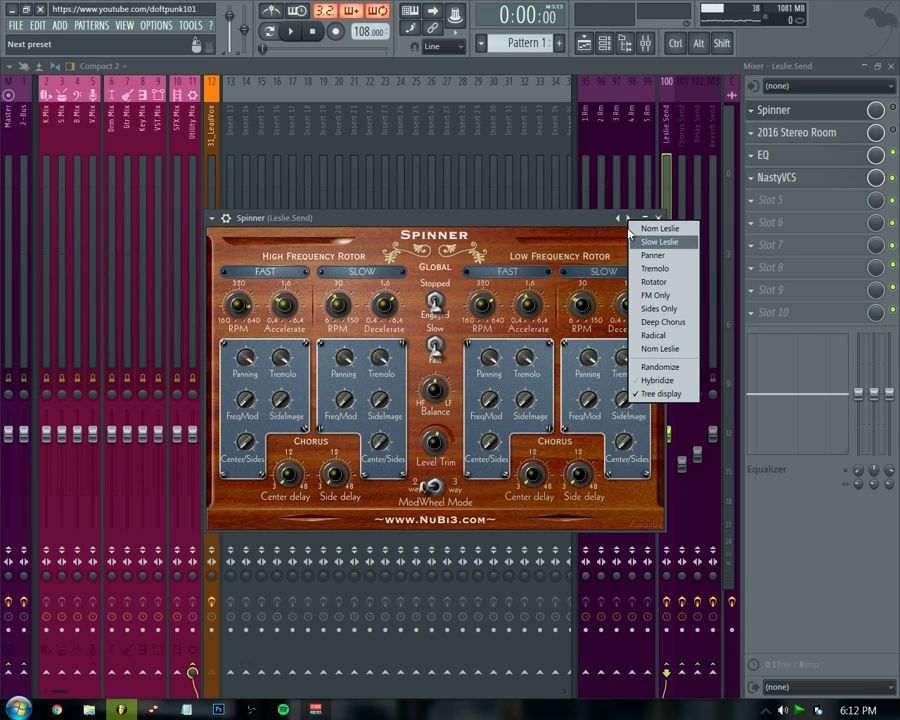
left_click(659, 283)
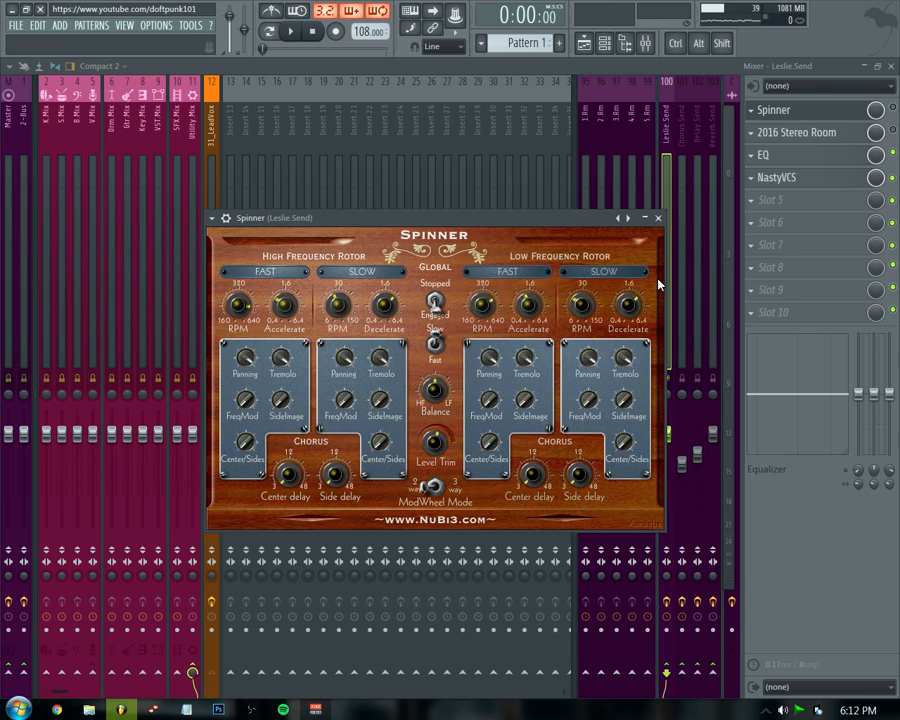
left_click(440, 350)
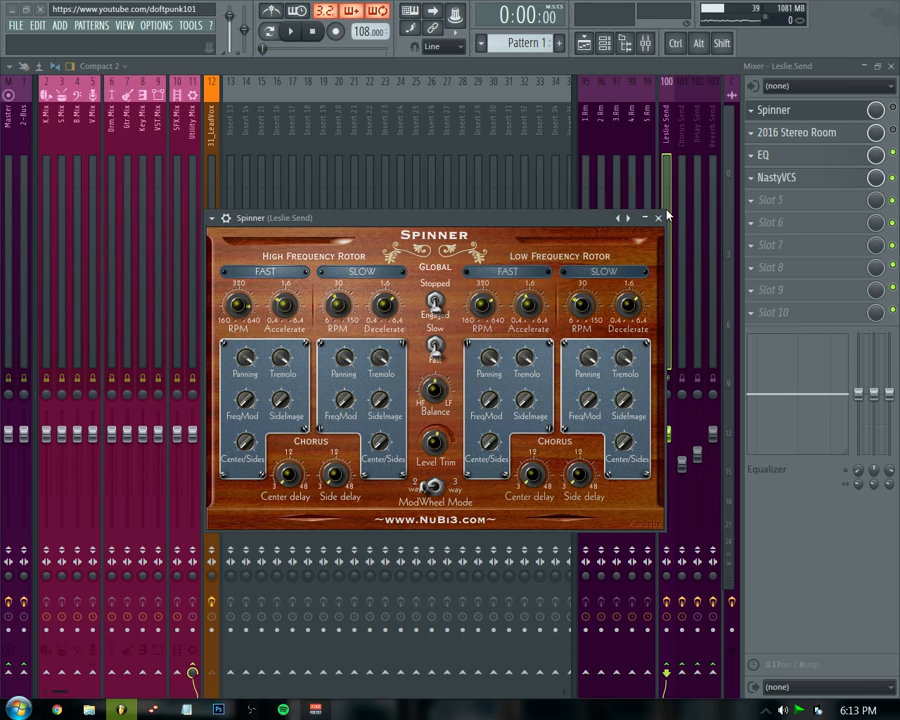
Close the Spinner and inspect the lead vocal channel's routing to the send buses while playing.
left_click(772, 110)
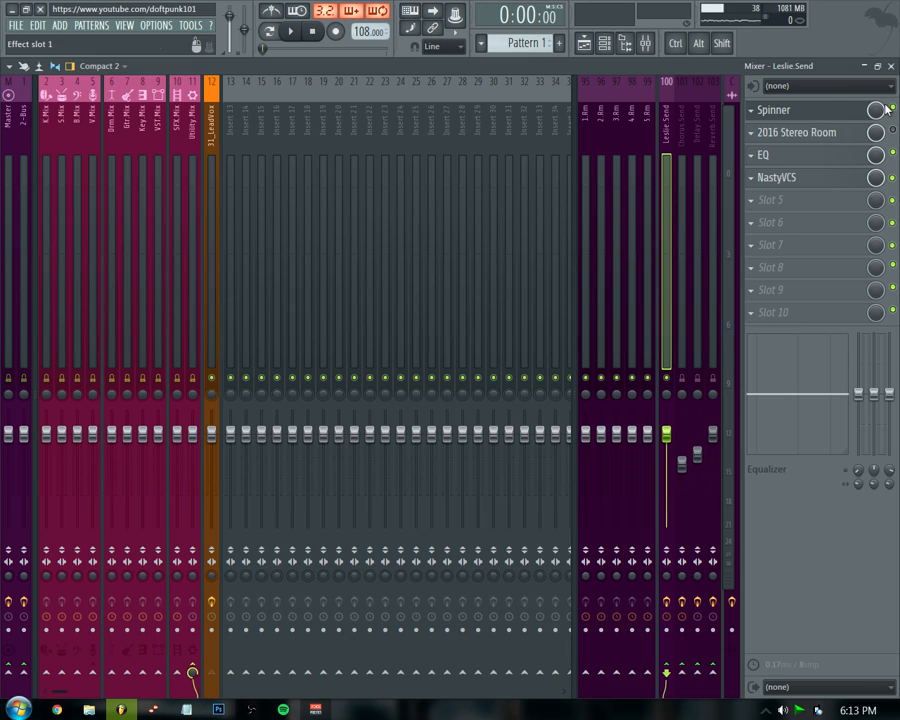
left_click(768, 112)
left_click(211, 178)
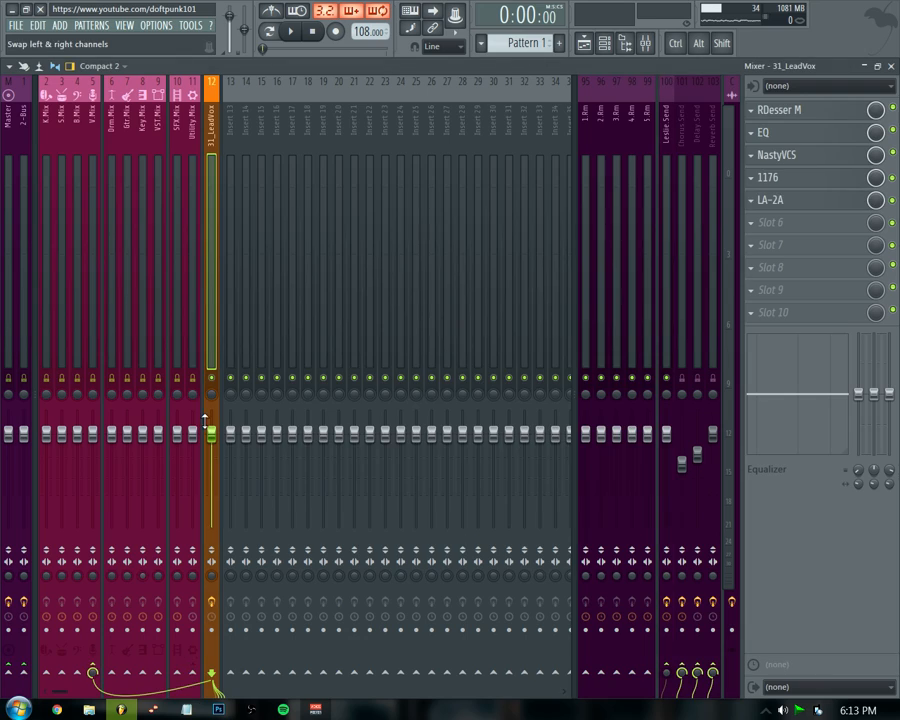
left_click(94, 668)
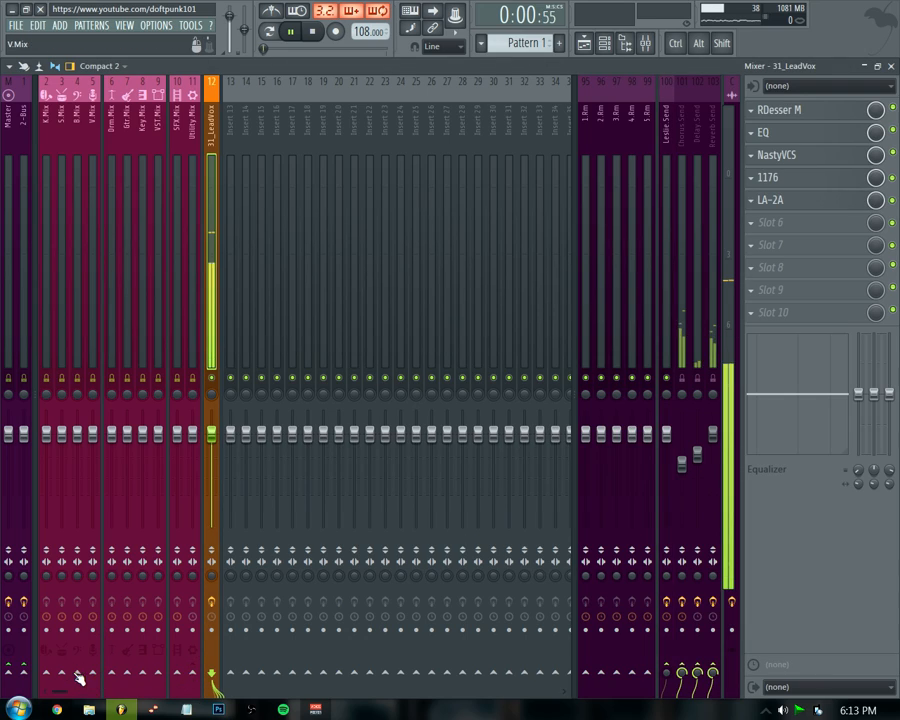
key("space")
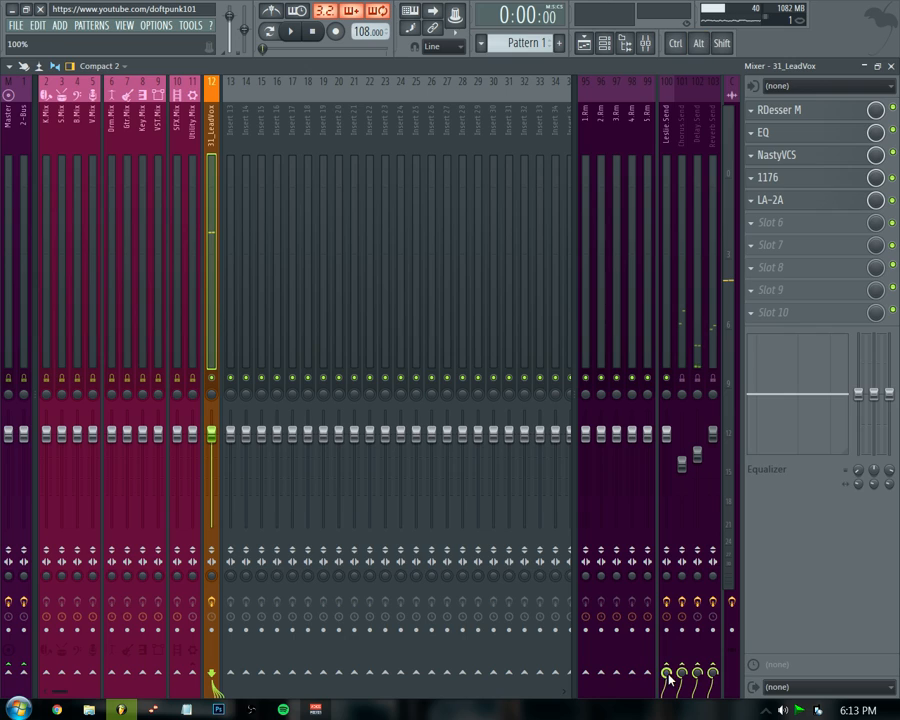
key("space")
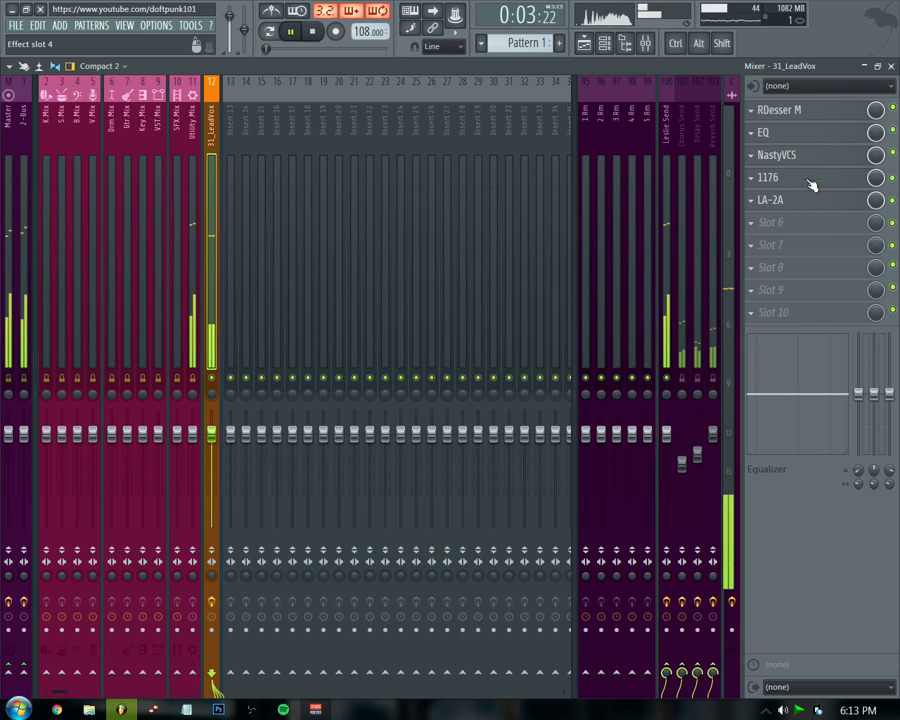
Reopen the Spinner on the Leslie Send bus, switch the rotor speed to Fast, listen, and close it.
left_click(668, 124)
left_click(784, 113)
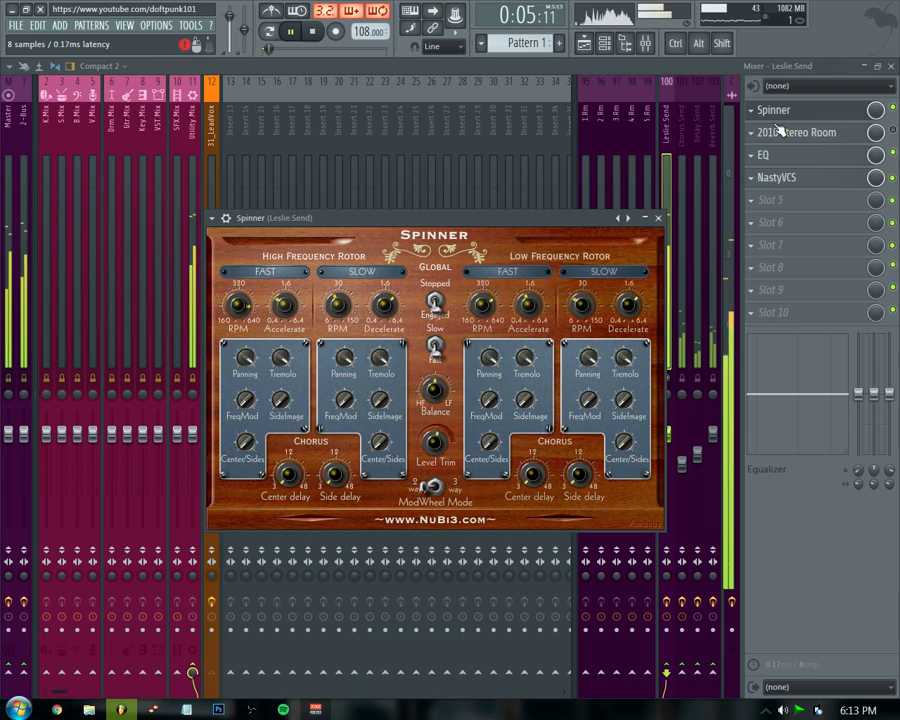
key("space")
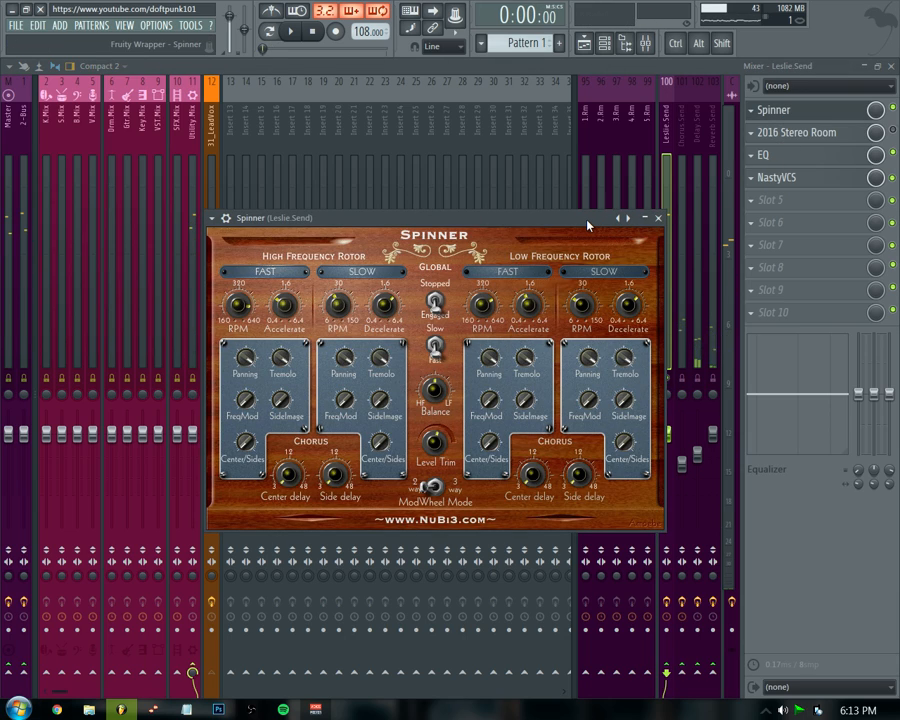
left_click(435, 345)
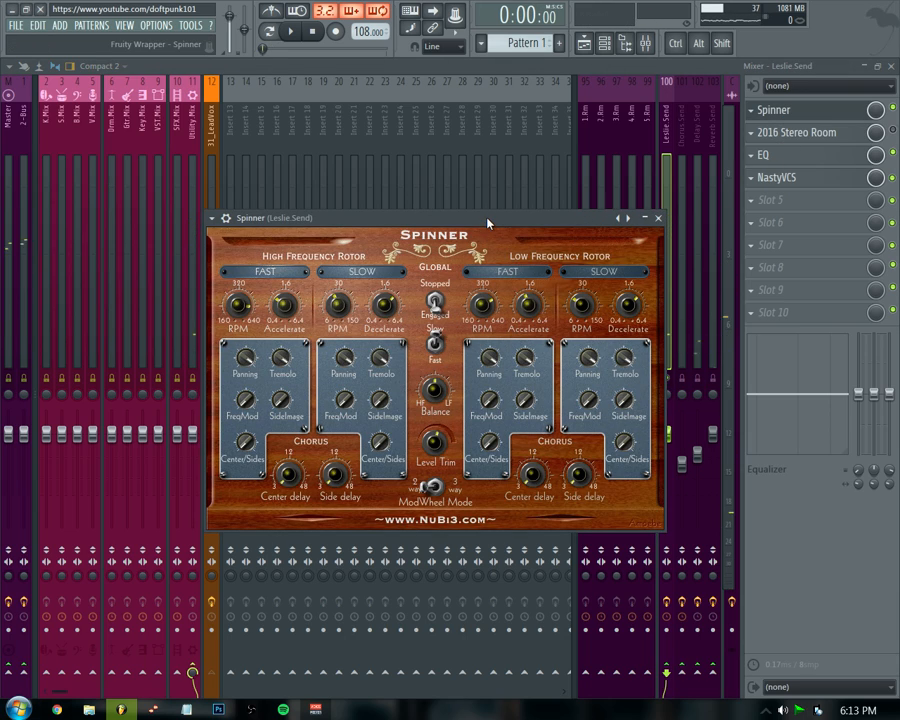
key("space")
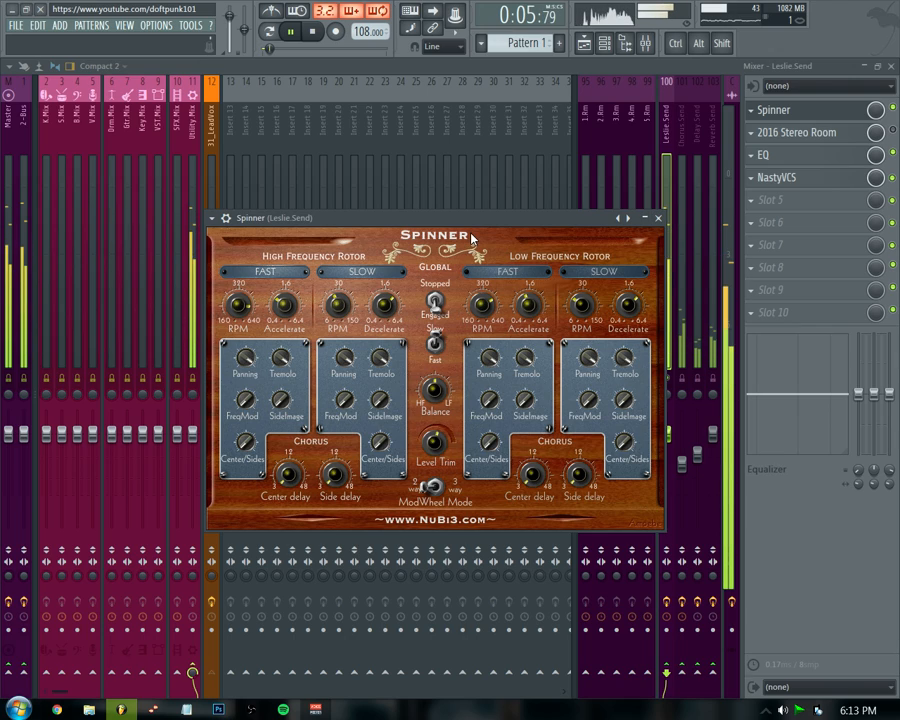
key("space")
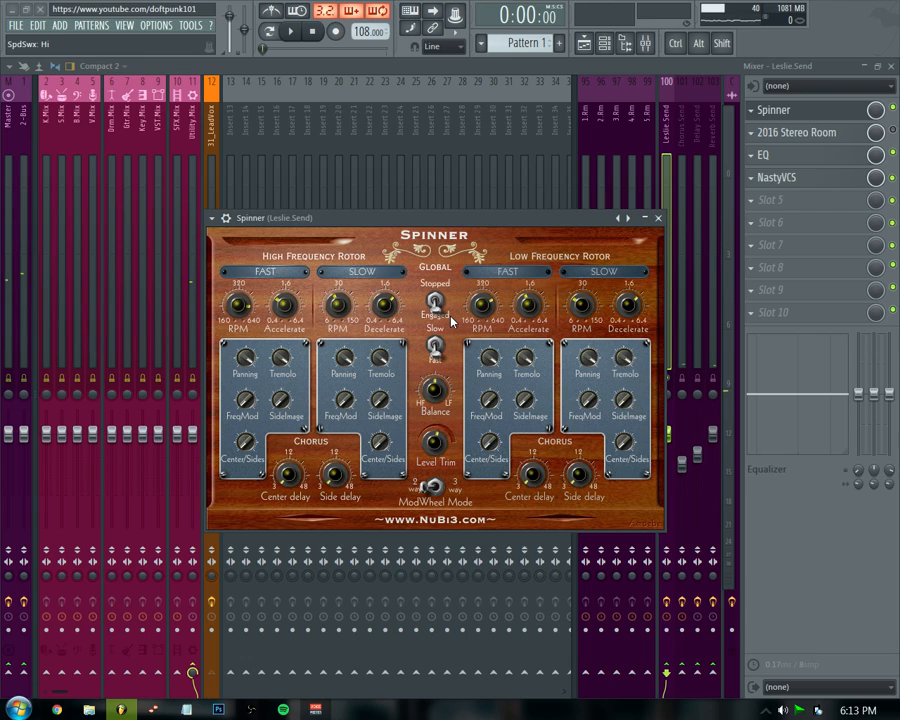
left_click(658, 217)
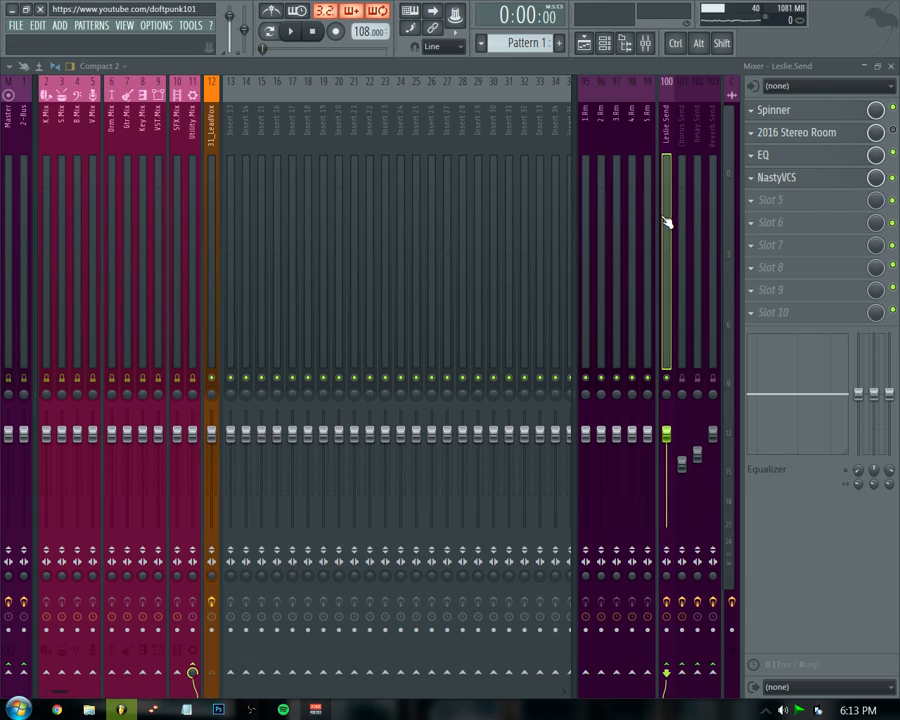
Review the Leslie Send bus and its EQ while playing, closing the EQ again.
left_click(212, 249)
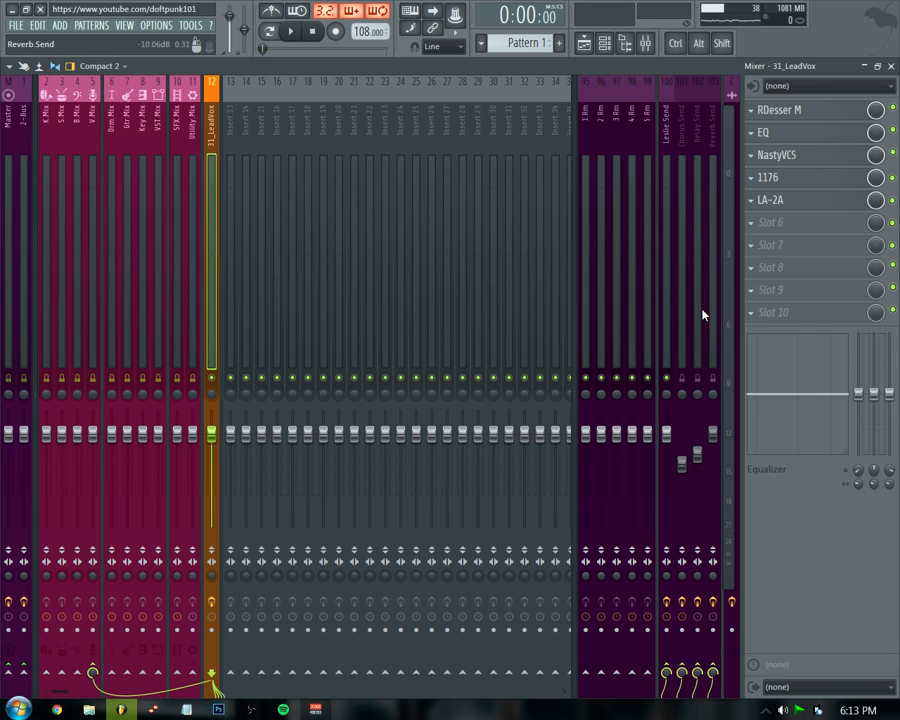
left_click(667, 281)
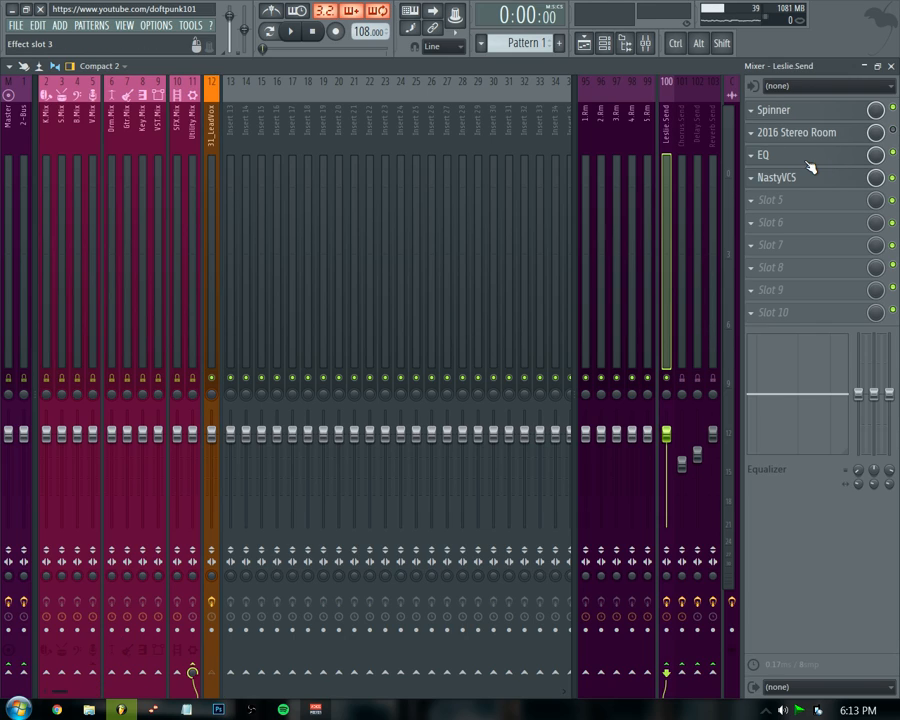
key("space")
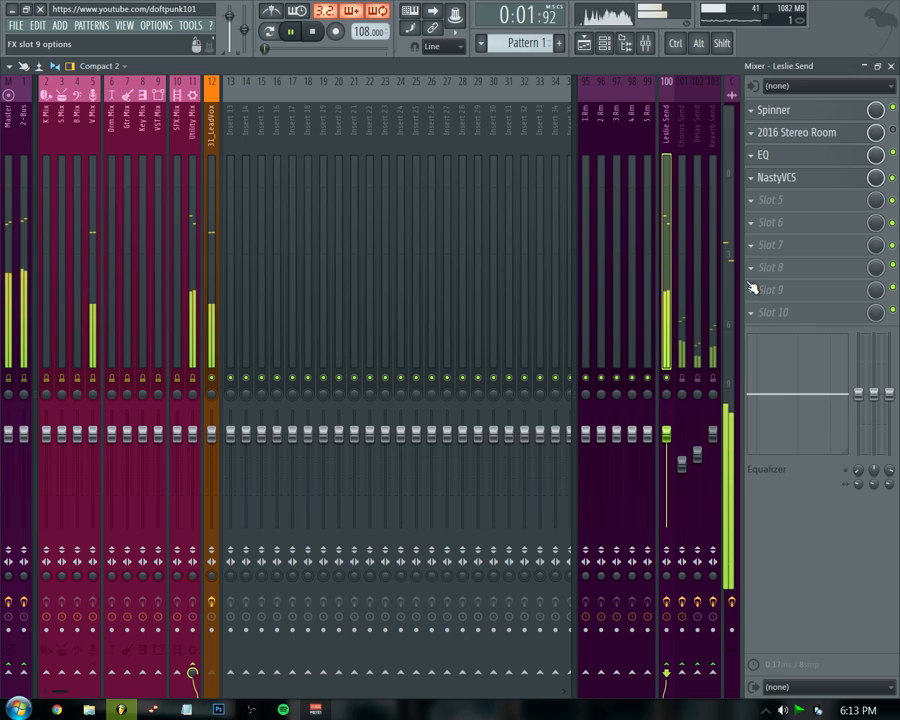
key("space")
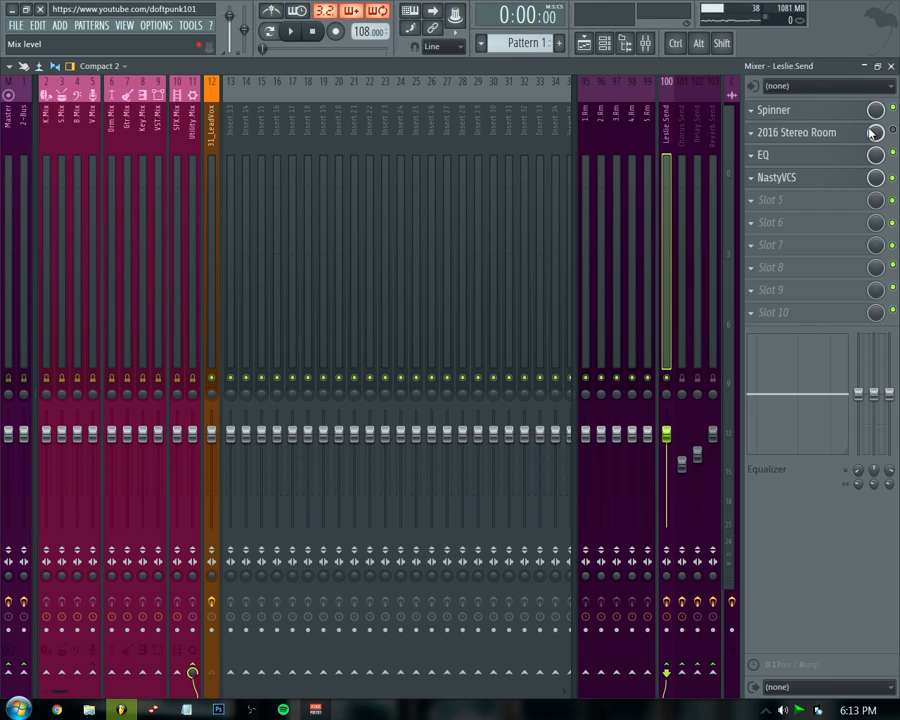
left_click(822, 157)
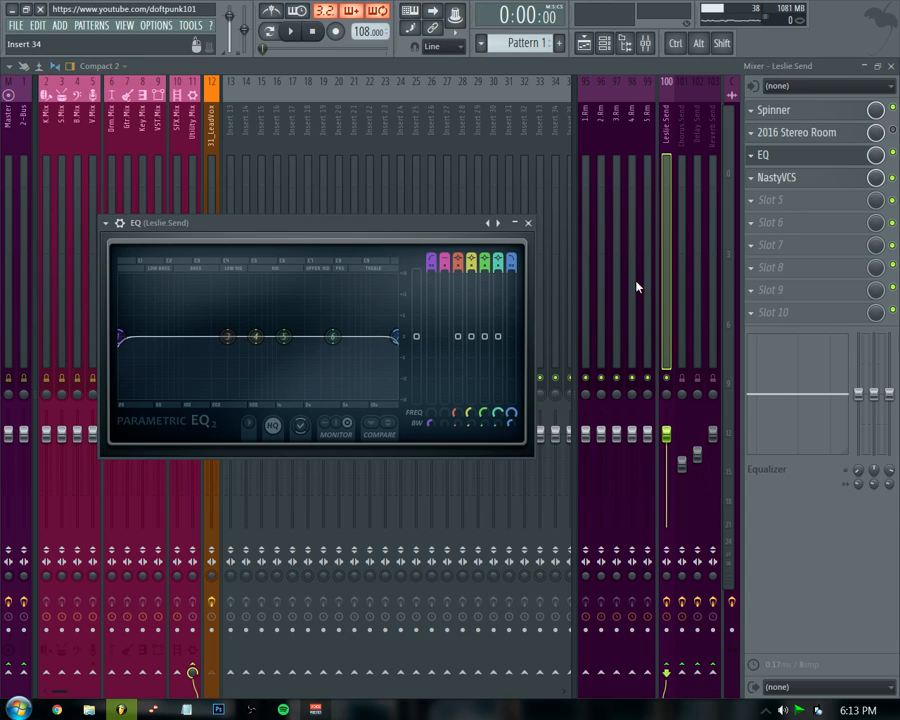
left_click(529, 224)
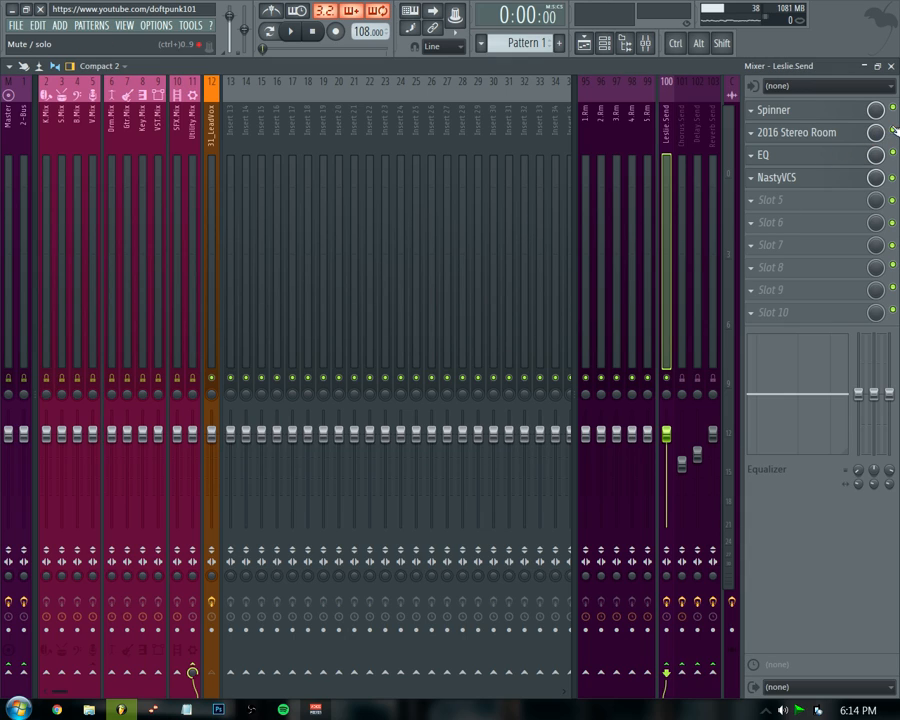
Open the 2016 Stereo Room reverb on the Leslie Send bus, set its Mix to 25%, and close it.
left_click(806, 133)
left_click_drag(257, 413, 281, 363)
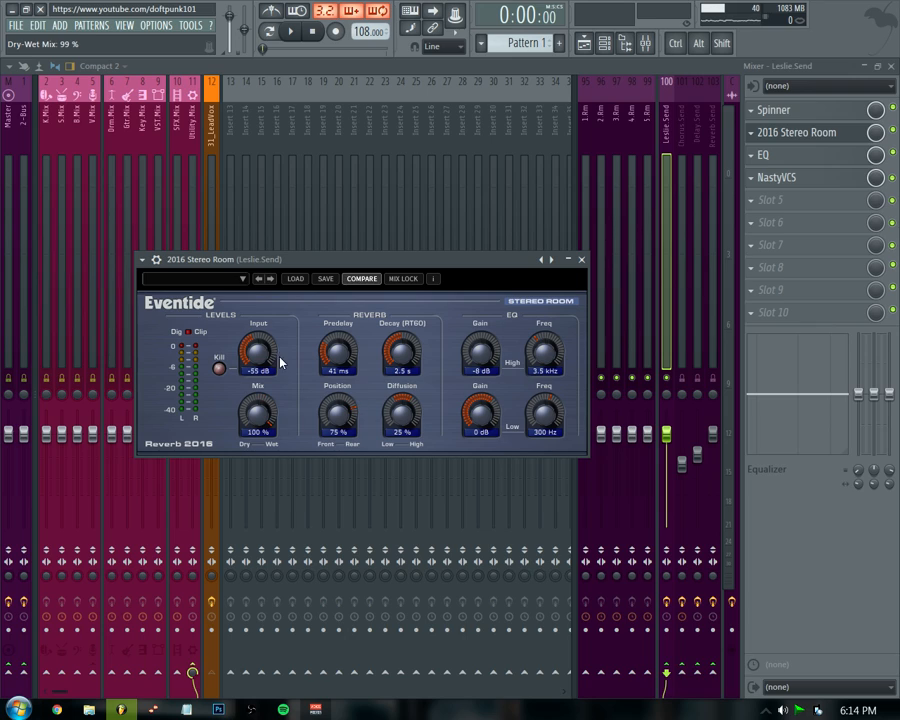
key("space")
left_click_drag(262, 415, 258, 551)
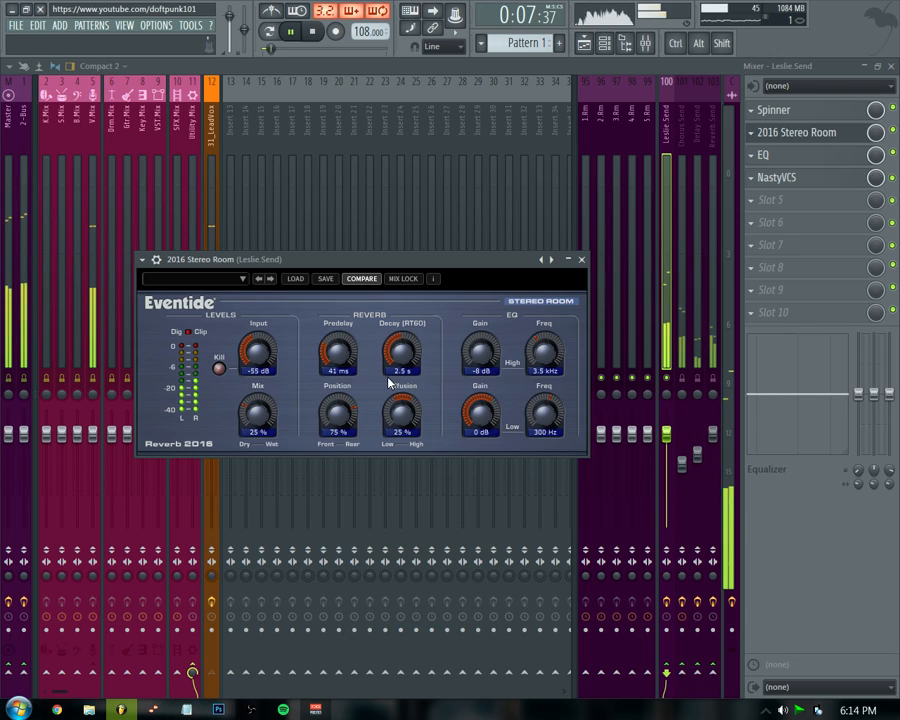
left_click(581, 259)
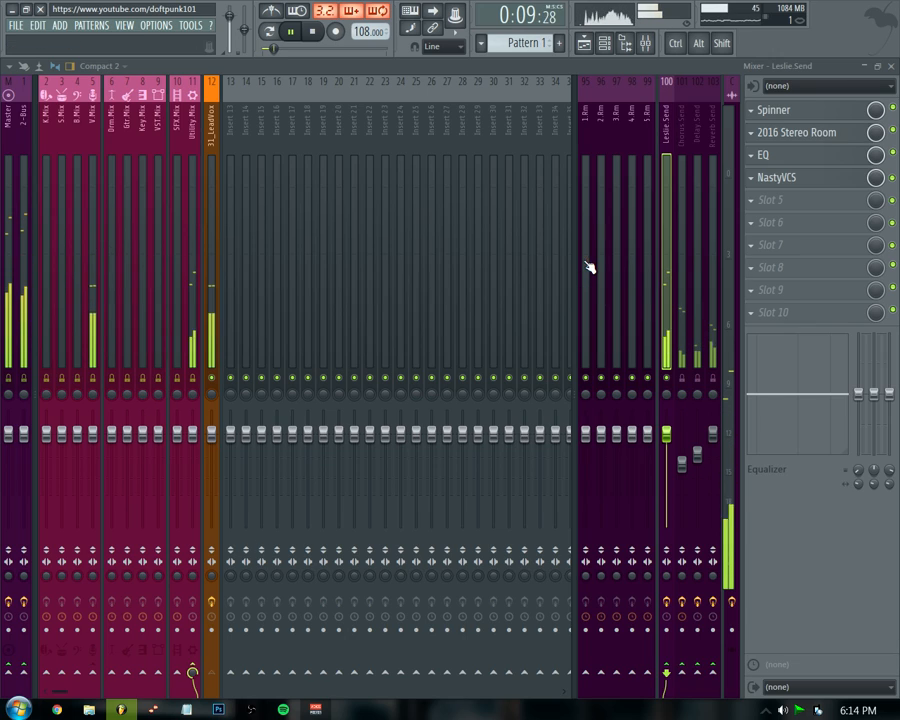
Open the Leslie Send EQ, pull the high cut down, raise the band 1 low cut, dip the upper mids, and close it.
left_click(671, 386)
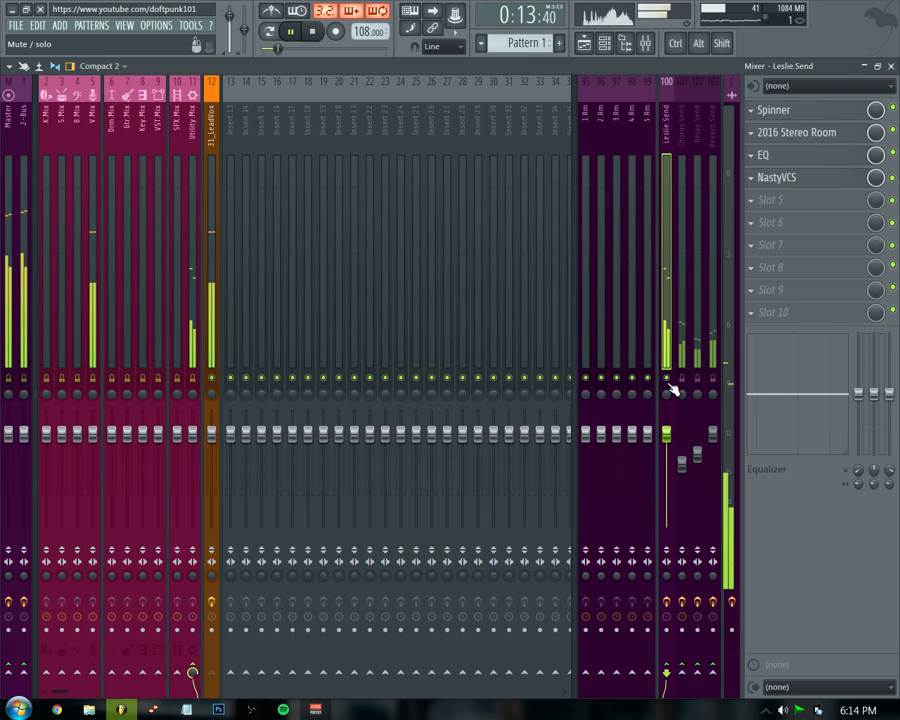
key("space")
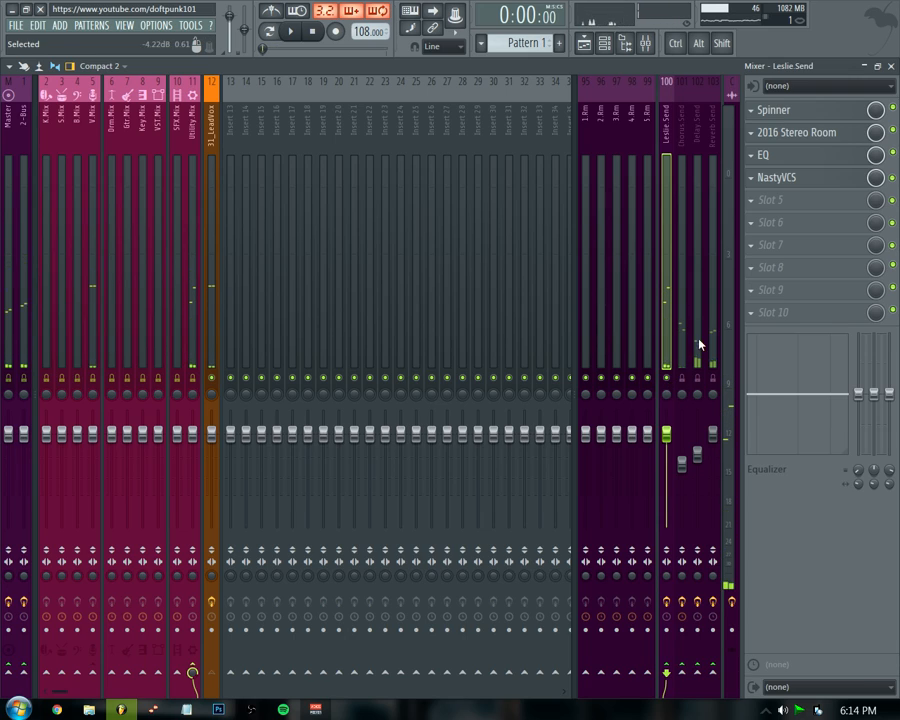
left_click(848, 160)
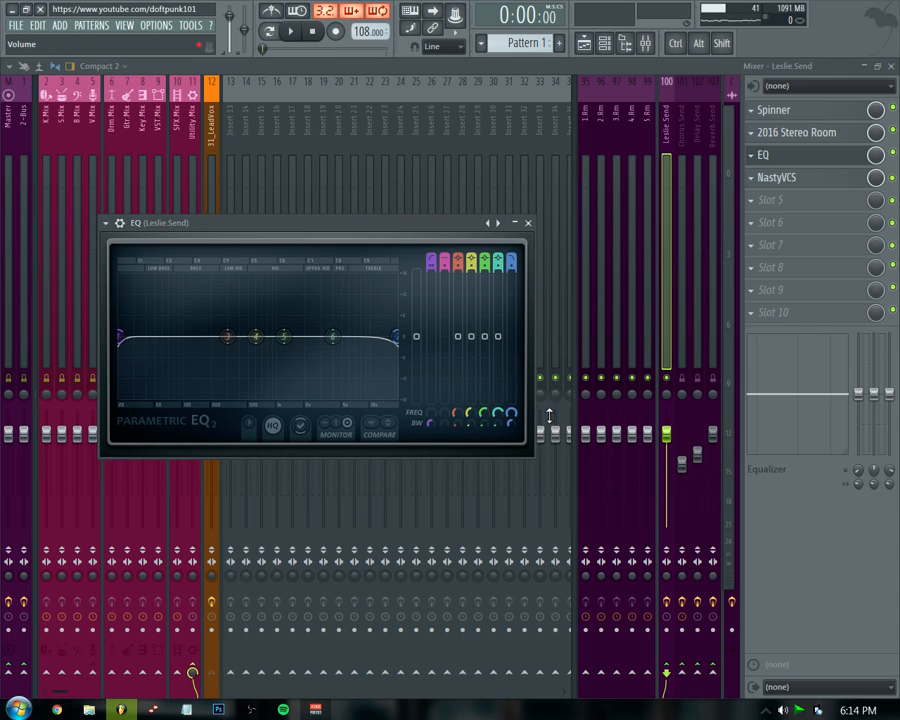
key("space")
left_click_drag(396, 336, 361, 337)
left_click_drag(498, 337, 460, 357)
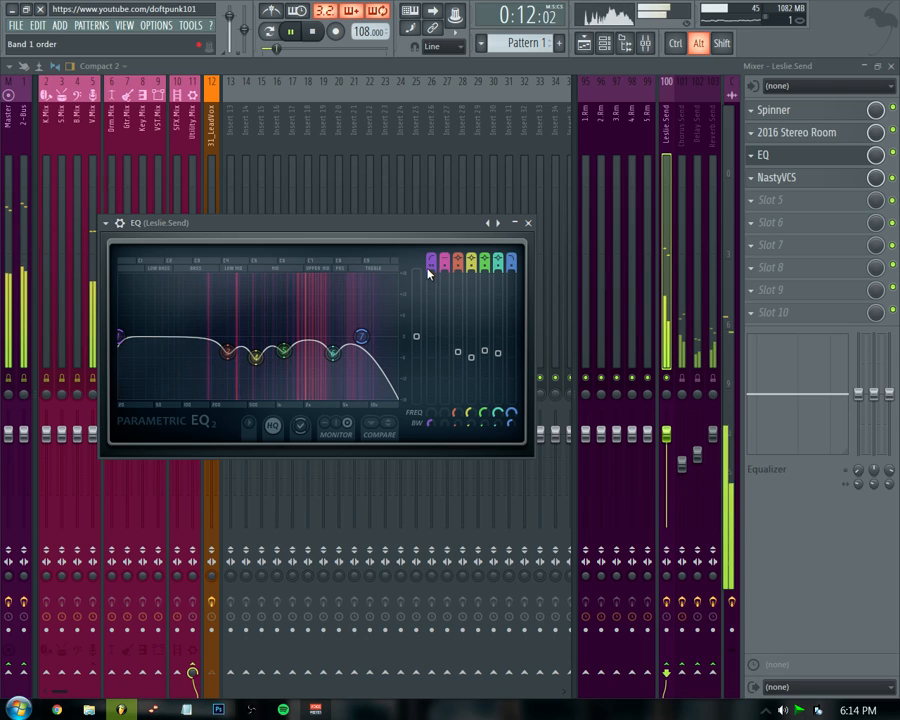
left_click_drag(431, 413, 431, 362)
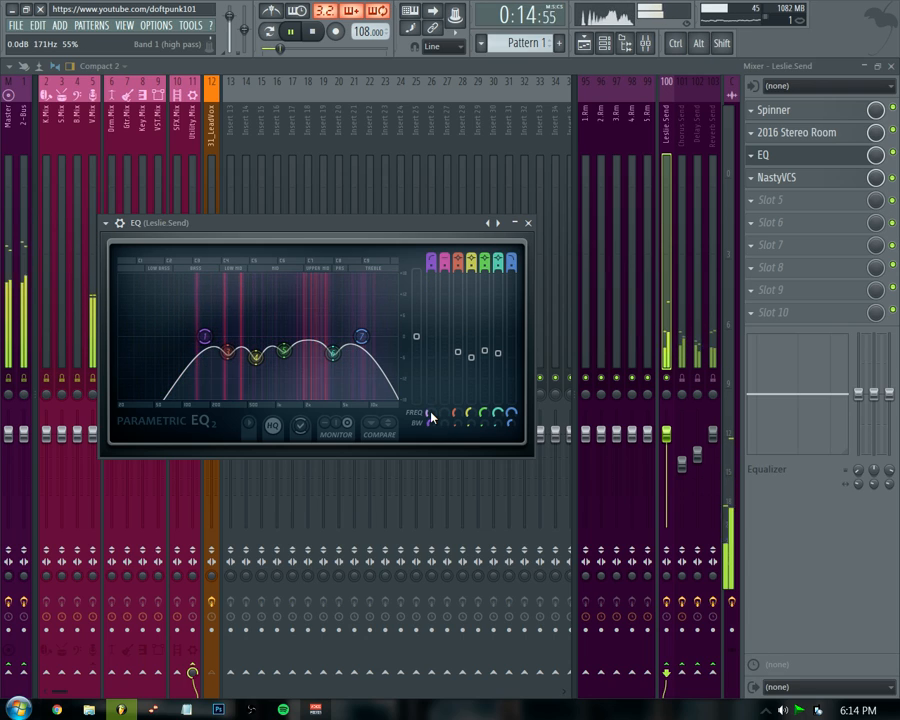
left_click(528, 222)
key("space")
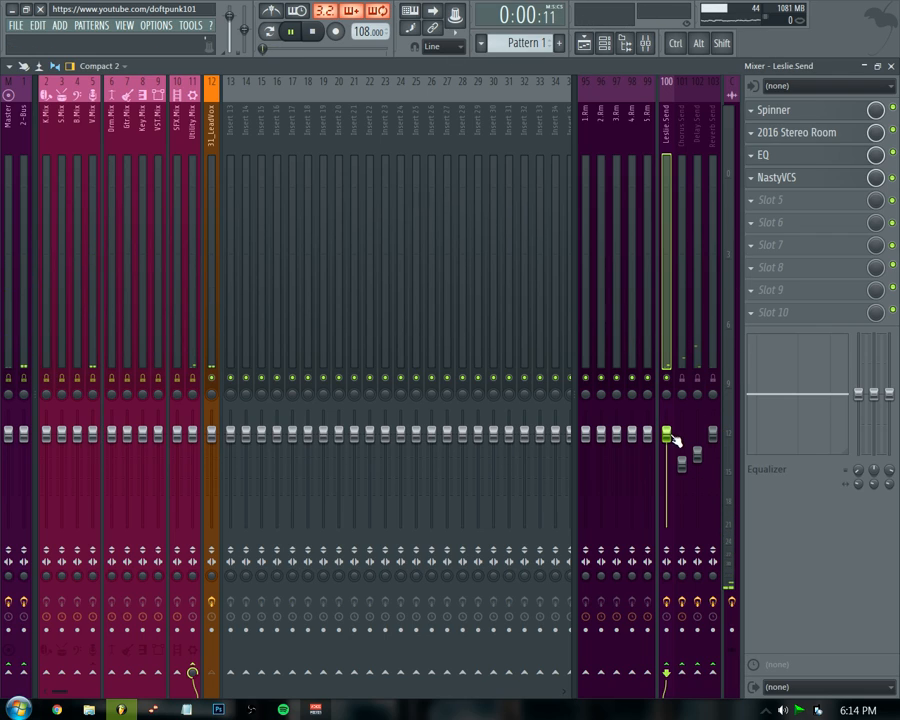
Set the Leslie Send bus fader to about -2.3 dB while listening, and stop playback.
left_click_drag(672, 436, 672, 459)
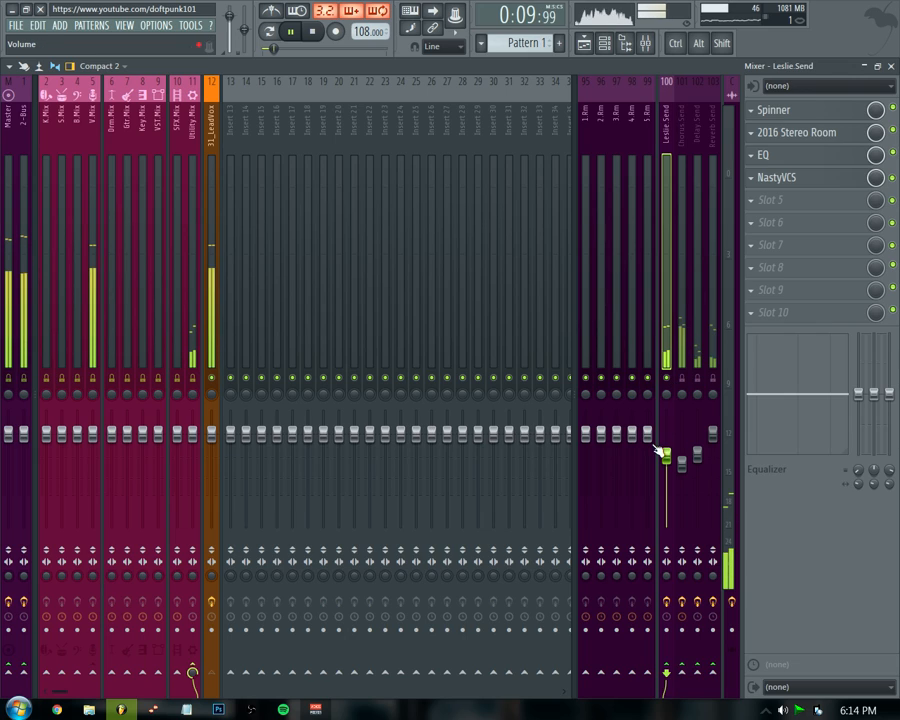
left_click_drag(666, 456, 667, 441)
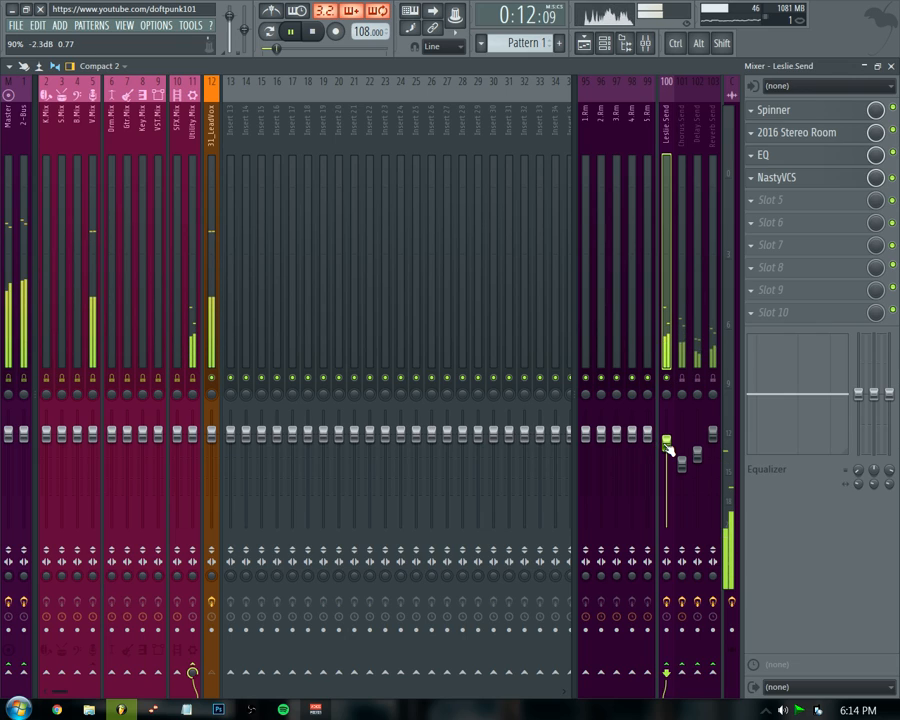
key("space")
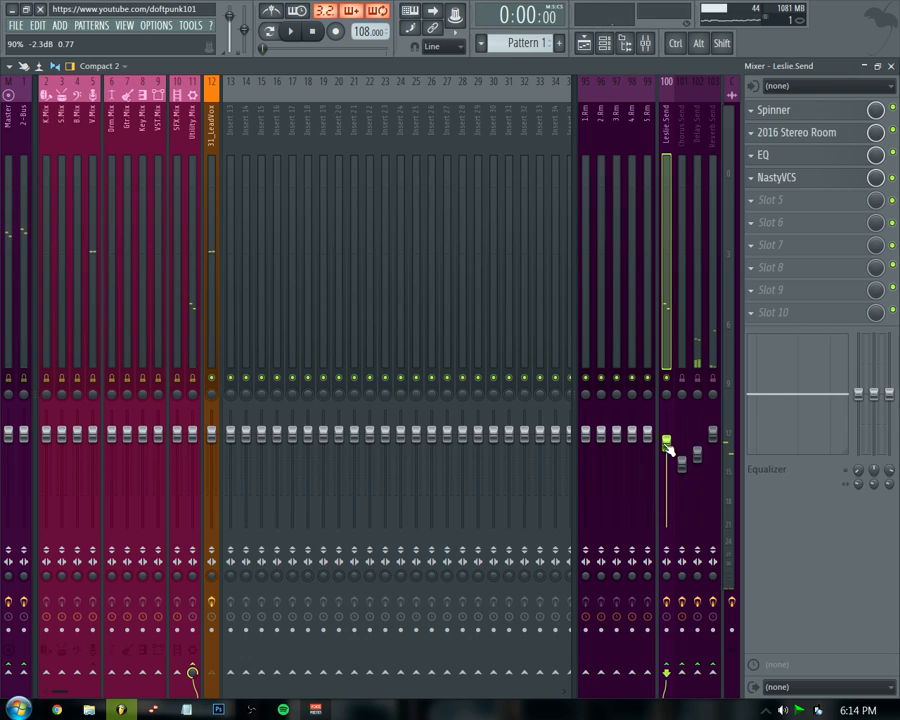
Unsolo the send buses and lower the Chorus Send fader to about -9.7 dB while playing.
right_click(699, 379)
right_click(699, 379)
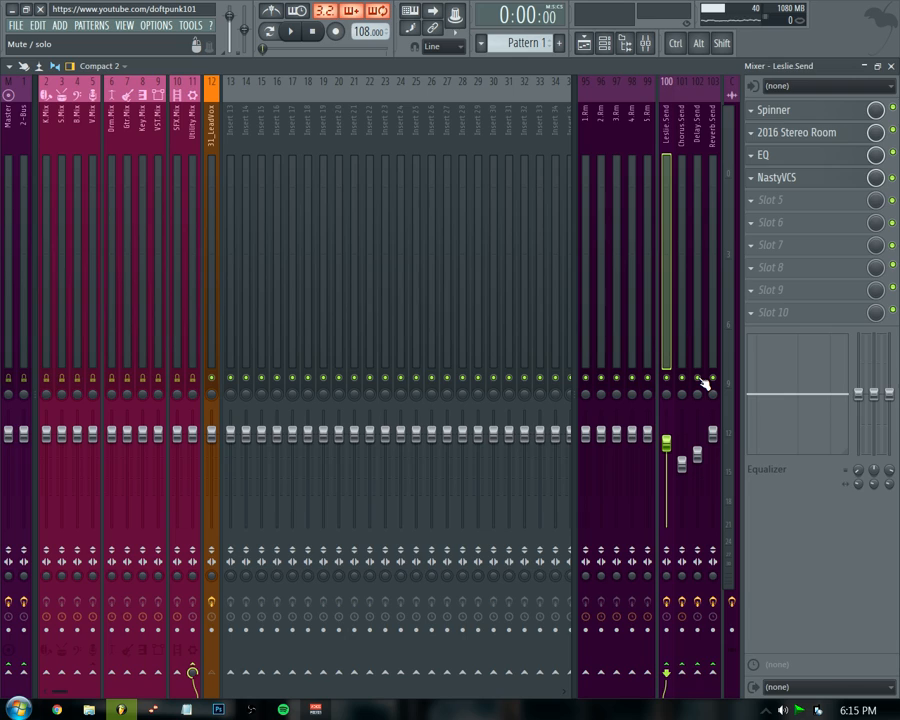
key("space")
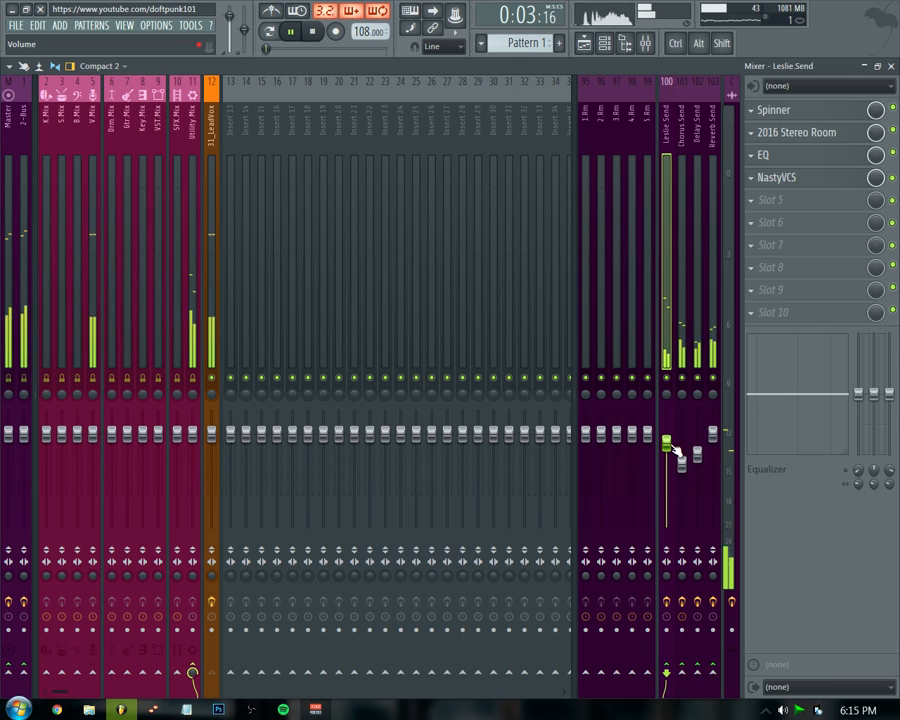
scroll(677, 452, "down", 4)
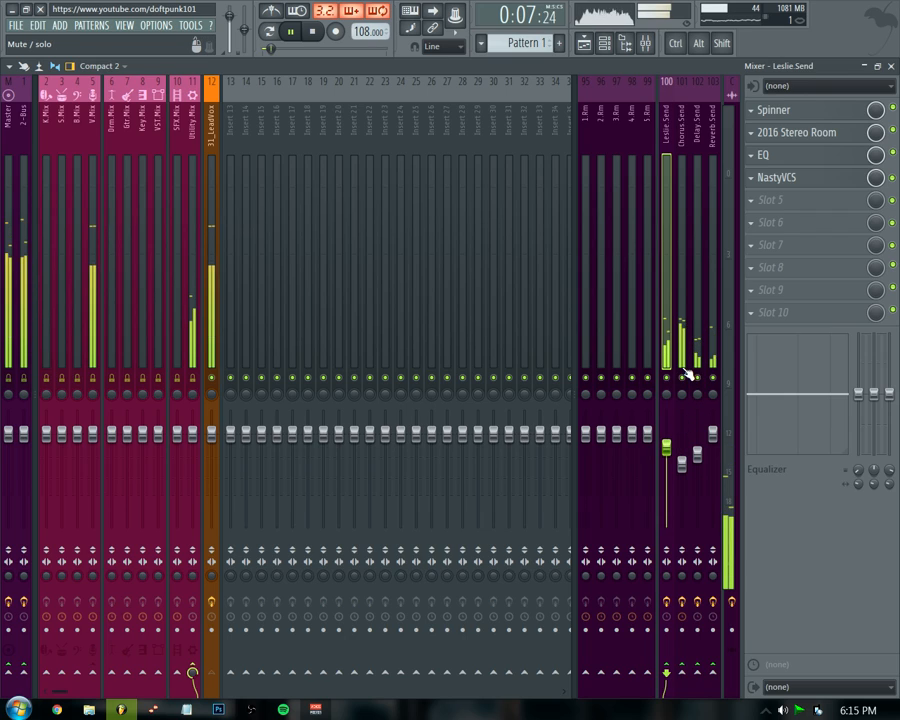
left_click_drag(681, 460, 683, 475)
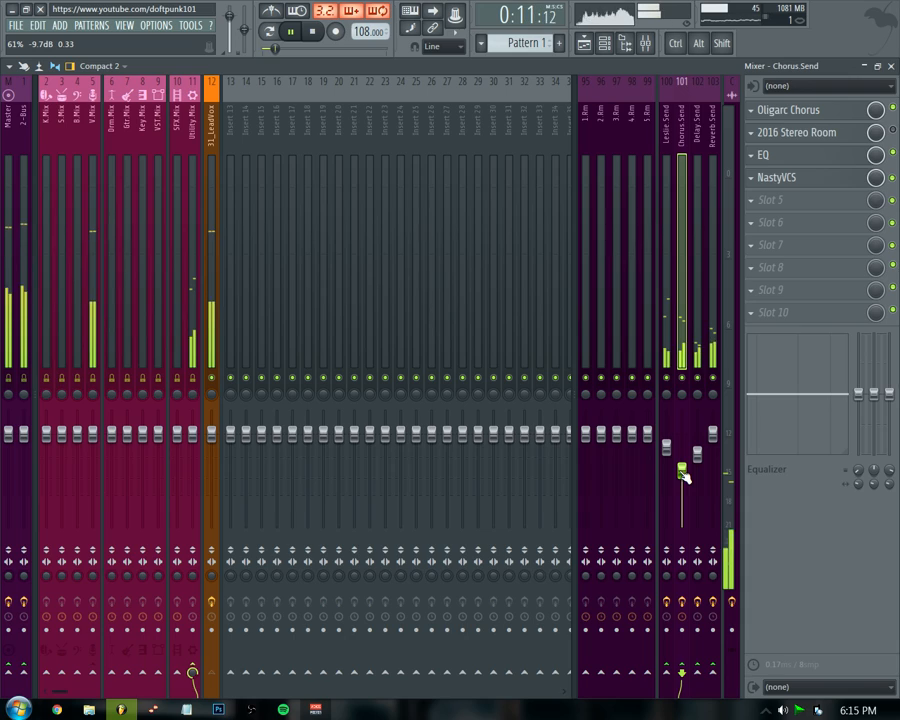
key("space")
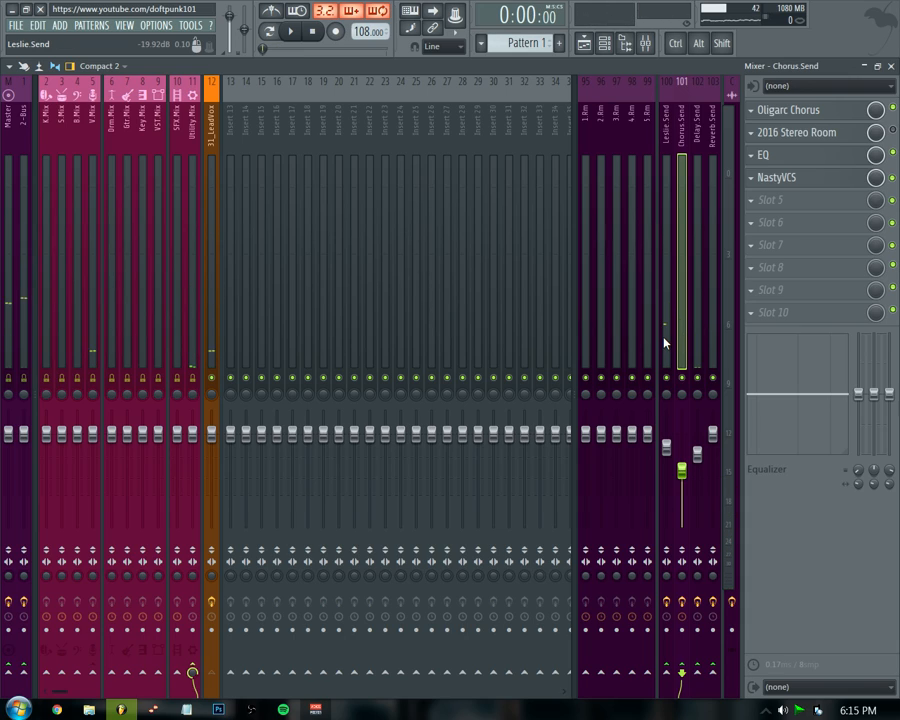
Adjust the panning of the four send buses while playing back.
left_click(665, 344)
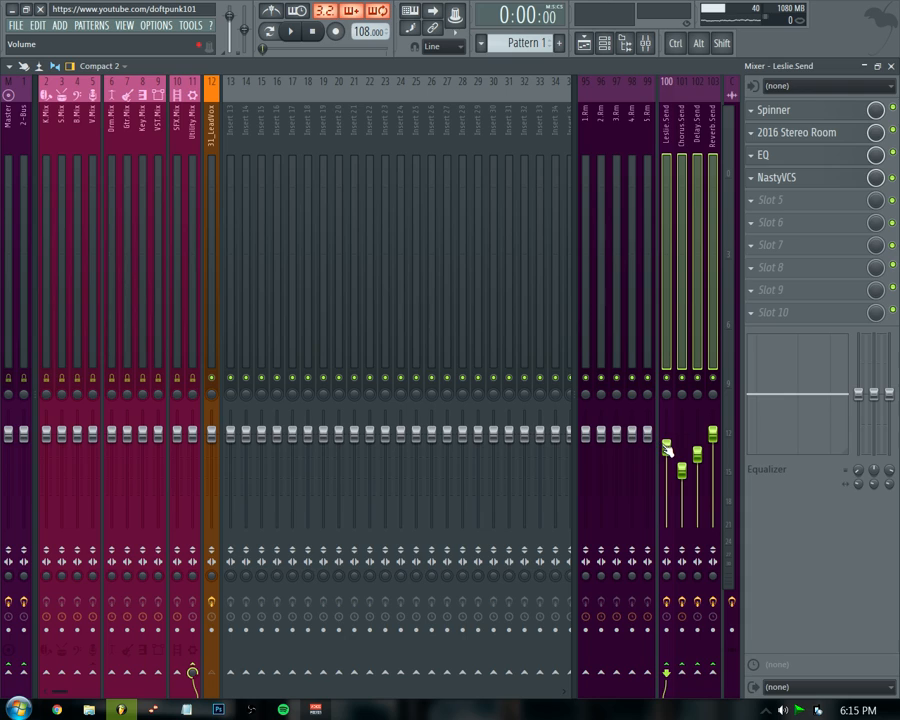
key("space")
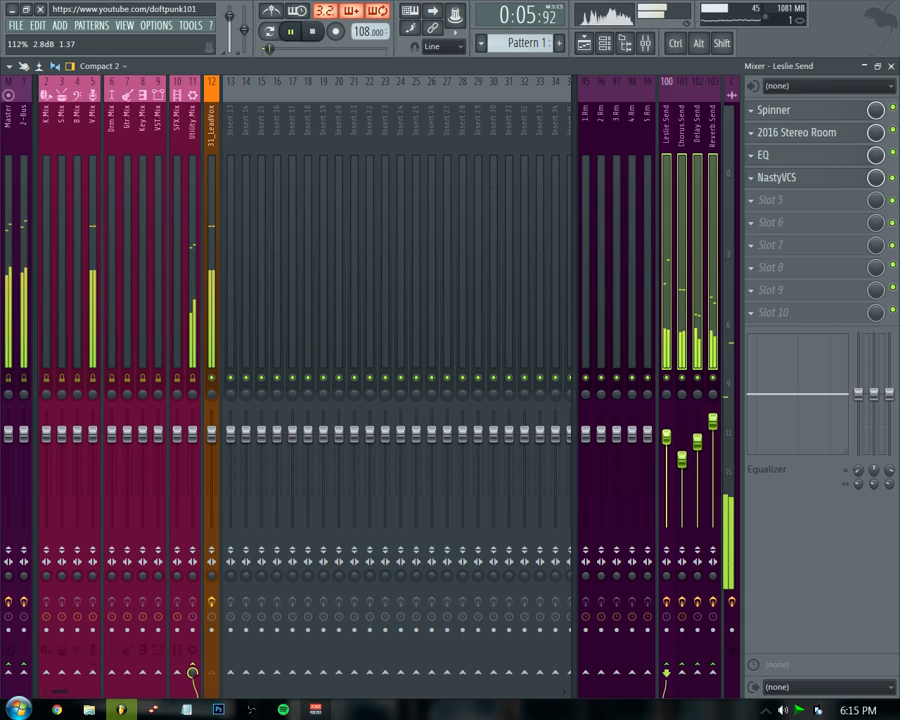
left_click(685, 366)
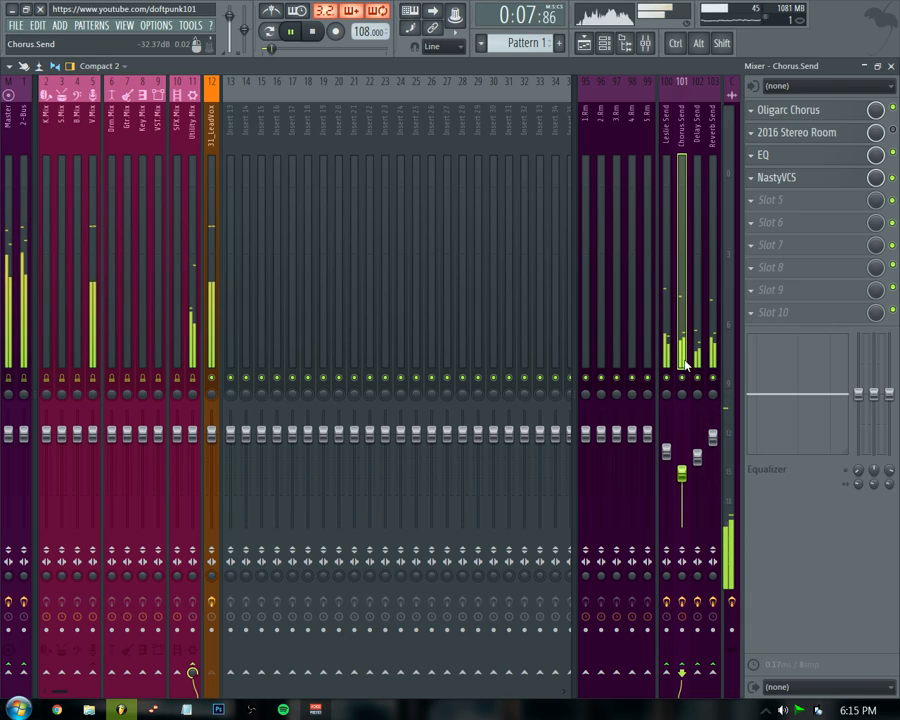
left_click_drag(666, 394, 683, 350)
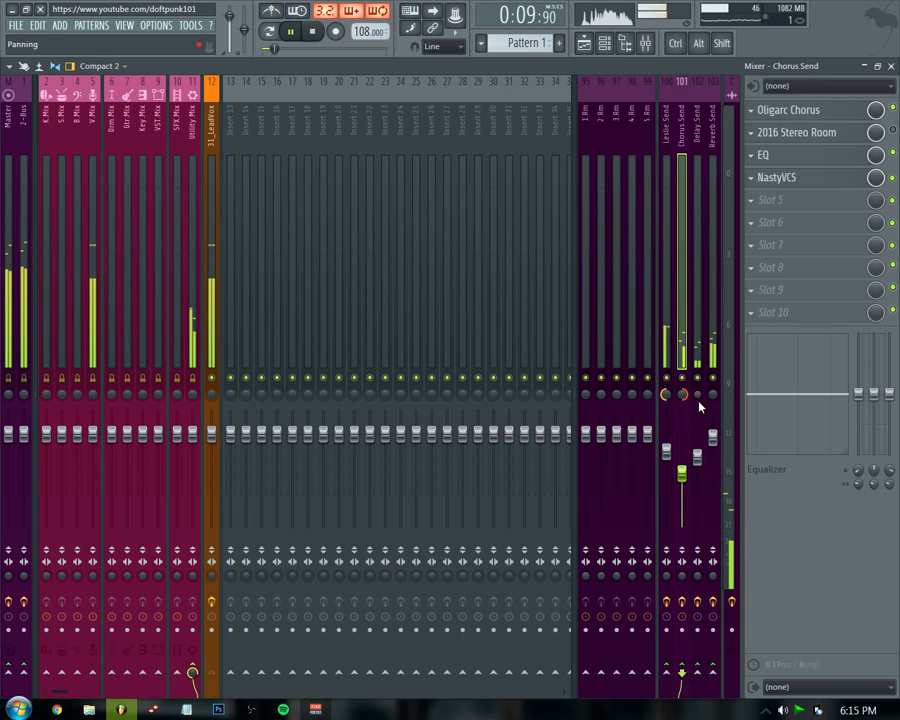
left_click_drag(697, 394, 713, 360)
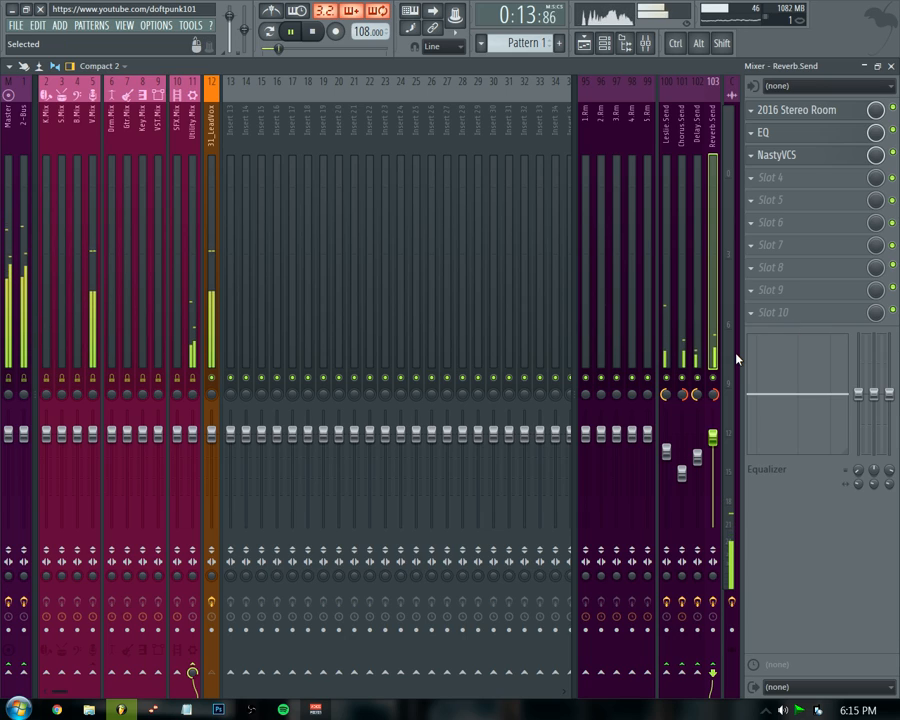
Select the 31_LeadVox channel, toggle its send to V Mix, and stop playback.
left_click(211, 360)
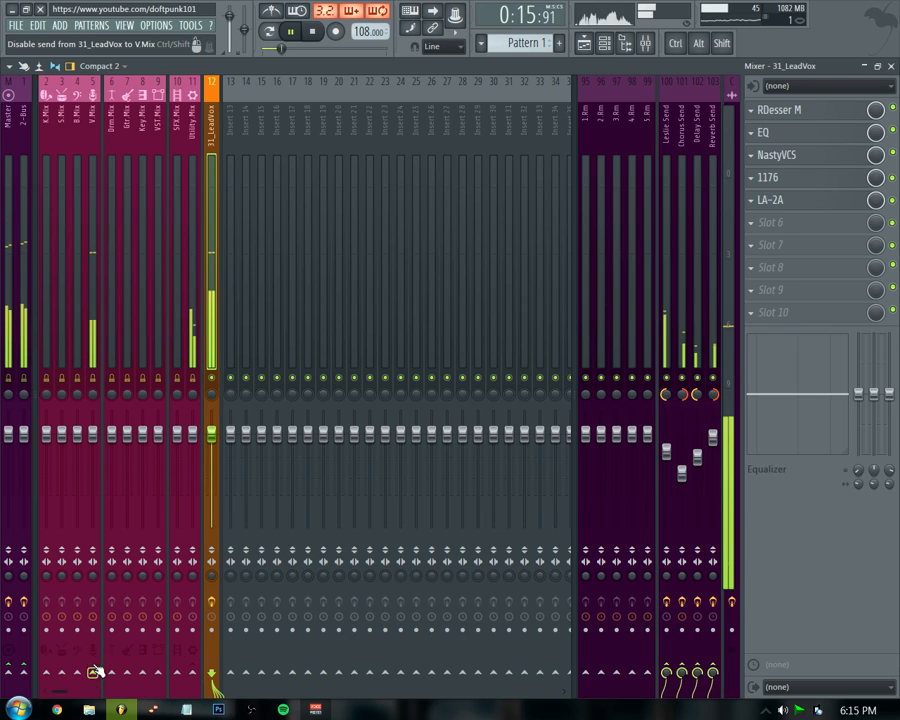
left_click(95, 672)
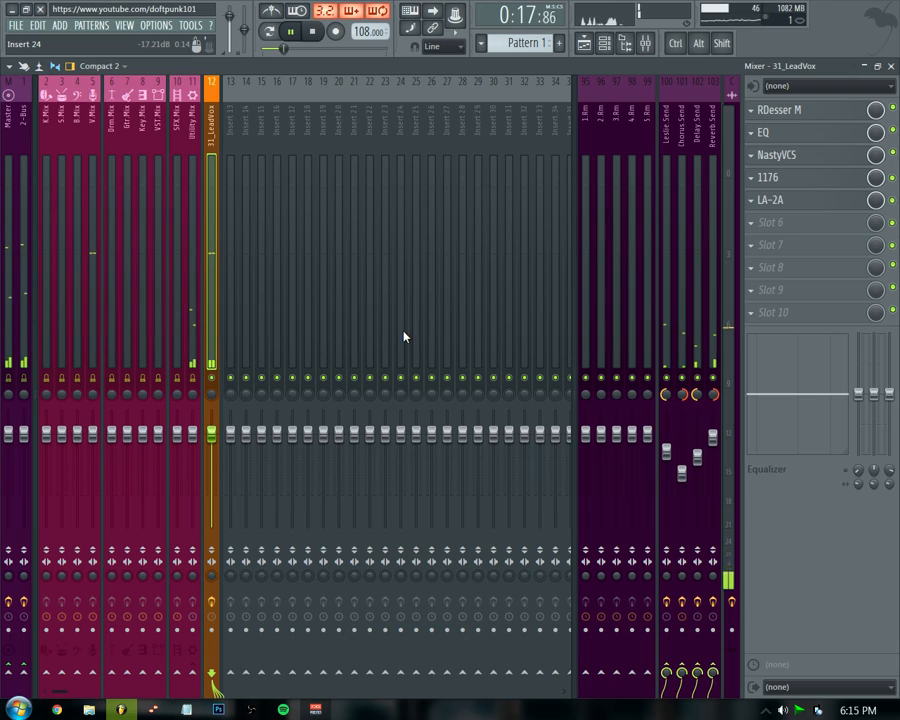
key("space")
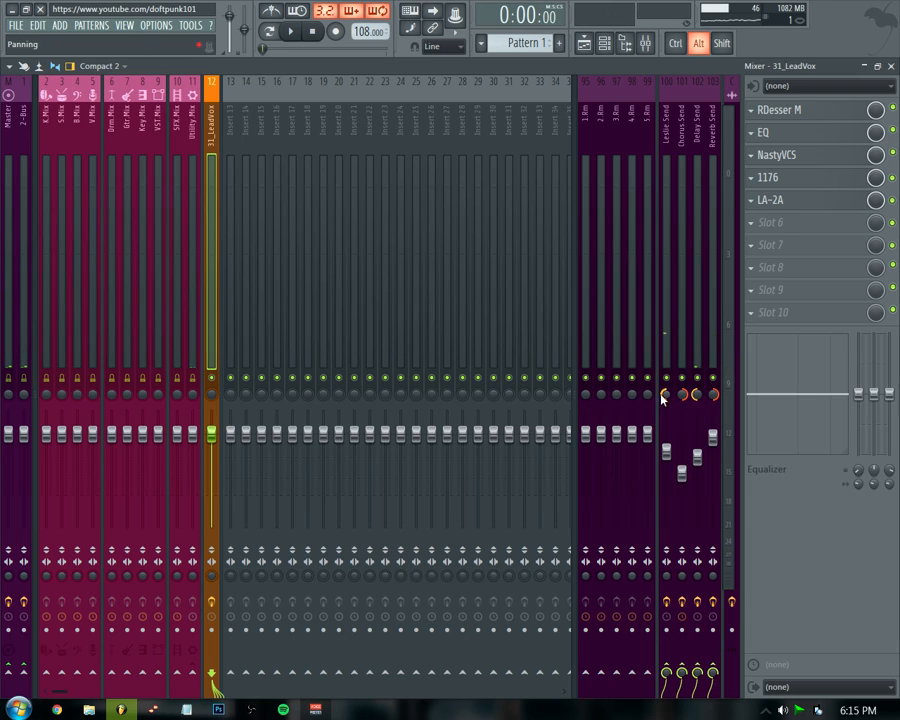
Reset the pan of the Leslie, Chorus, Delay and Reverb send buses to centre.
left_click(664, 394)
left_click(682, 394)
left_click(699, 396)
left_click(713, 396)
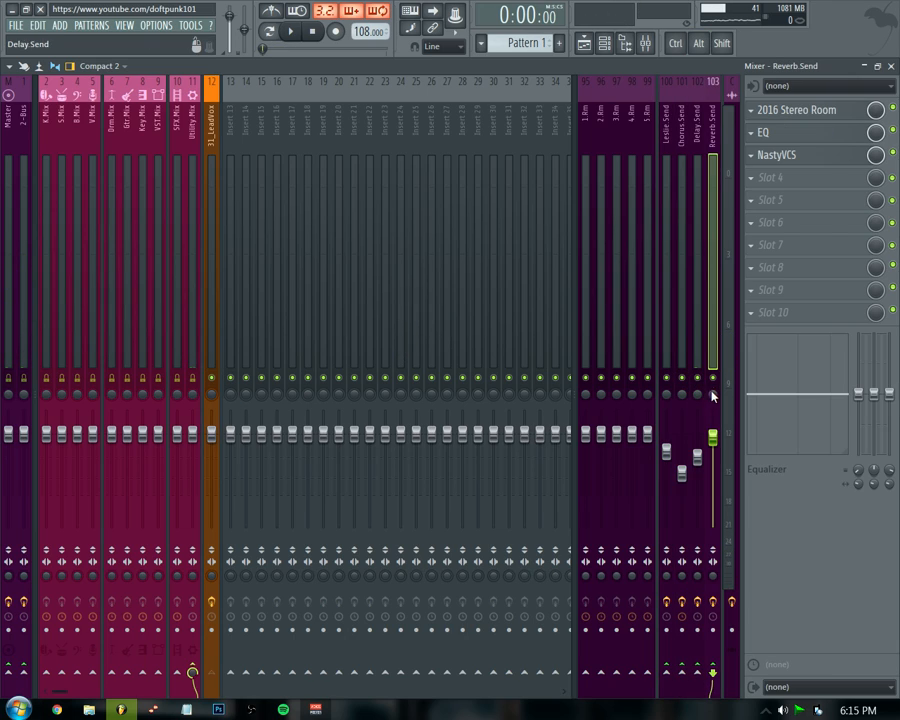
Mute the Chorus, Delay and Reverb sends to hear the Leslie Send bus alone while playing.
left_click(212, 345)
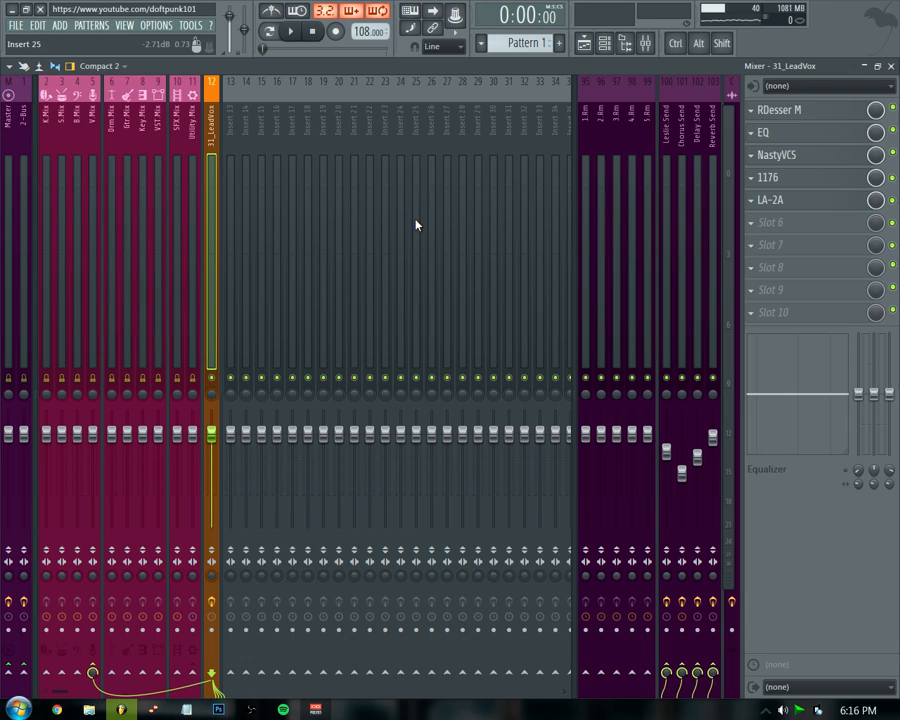
left_click(669, 138)
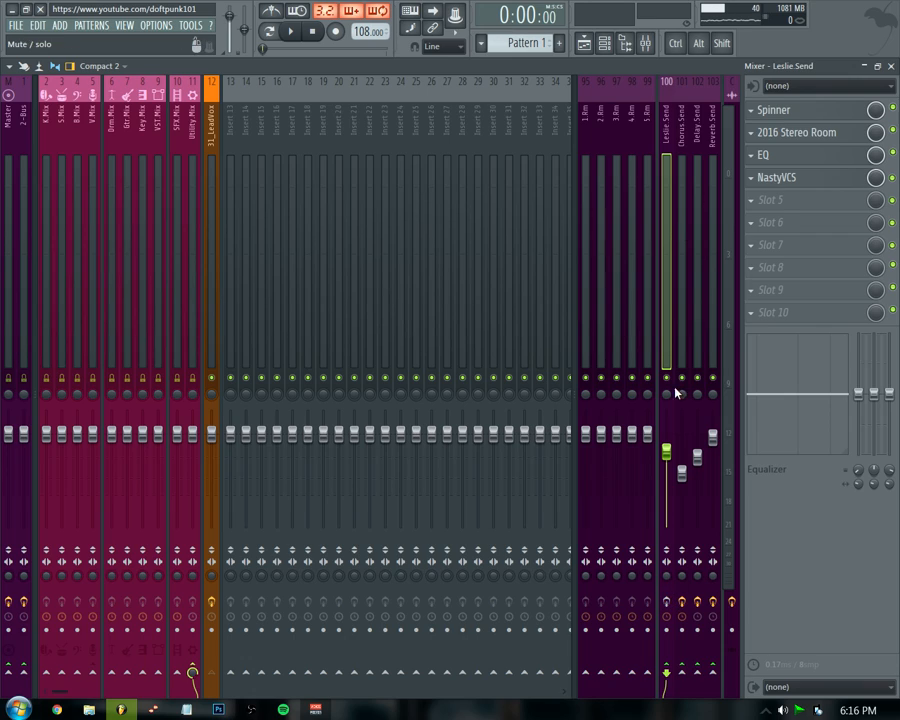
left_click_drag(681, 380, 713, 386)
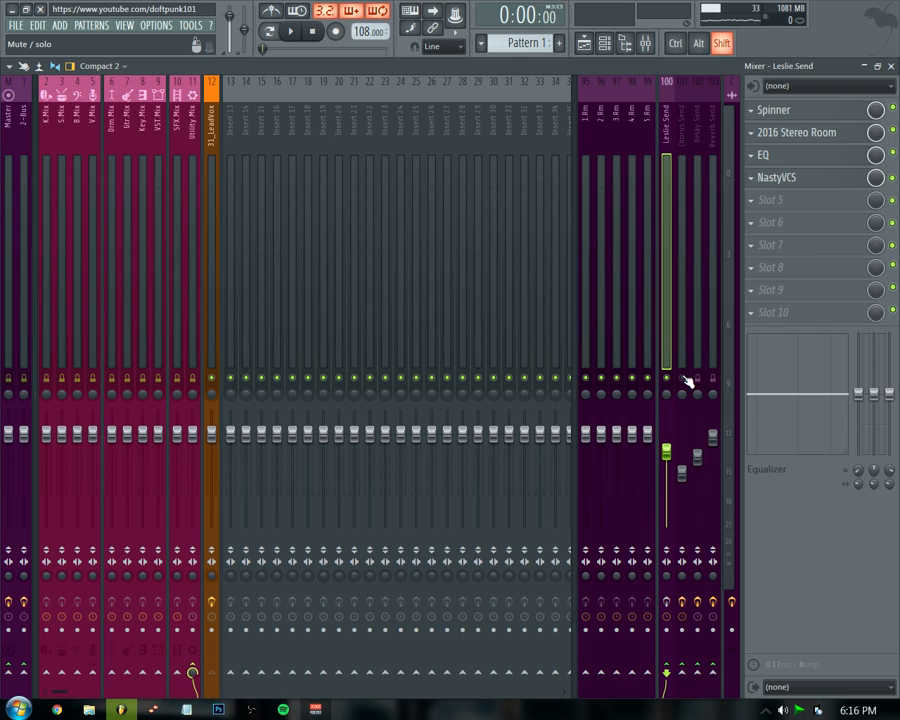
key("space")
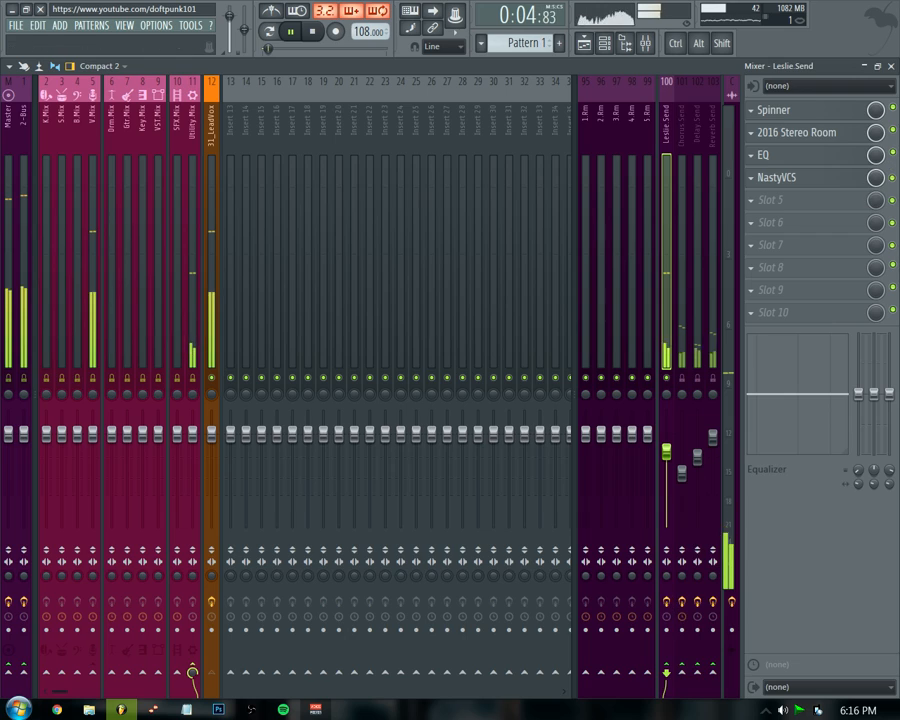
Bypass the Spinner and 2016 Stereo Room effects on the Leslie Send and audition its pan fully left before resetting it.
left_click(893, 109)
left_click(893, 131)
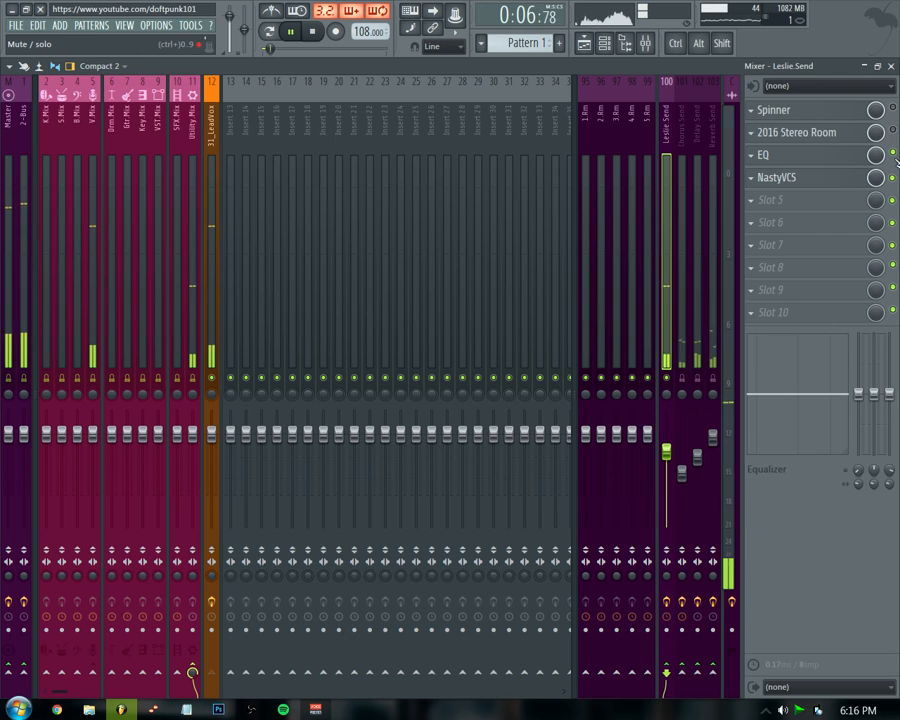
left_click_drag(667, 399, 667, 299)
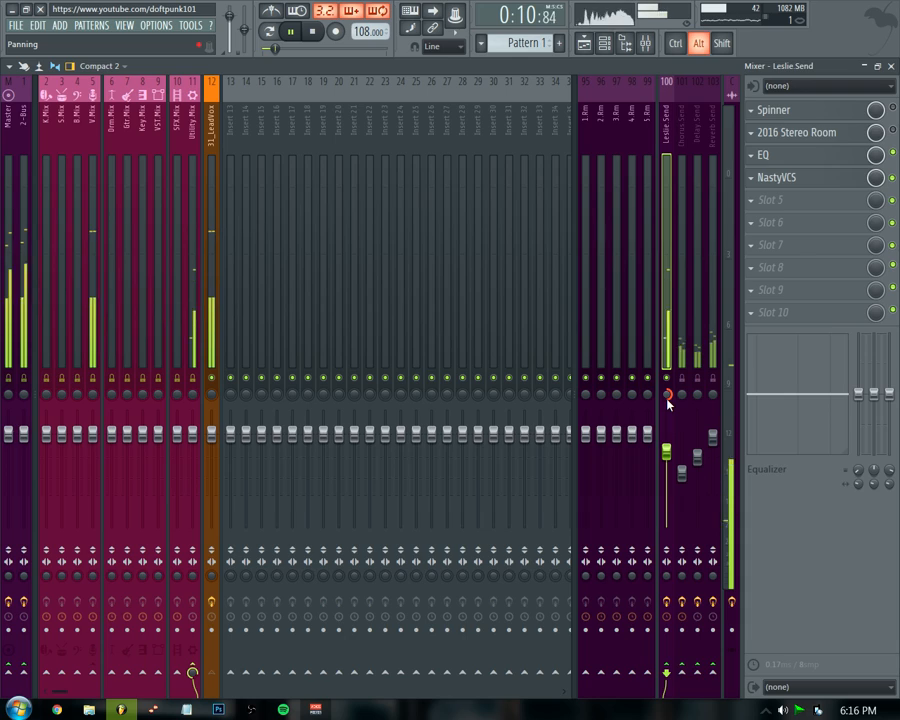
left_click_drag(667, 400, 667, 560)
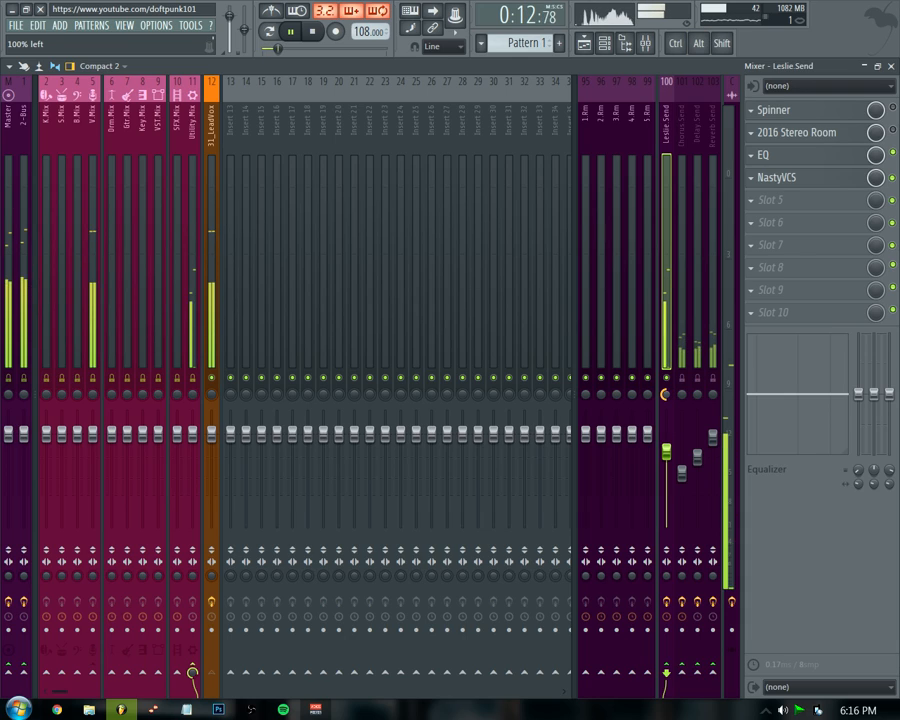
left_click(668, 413, "alt")
left_click_drag(668, 394, 668, 298)
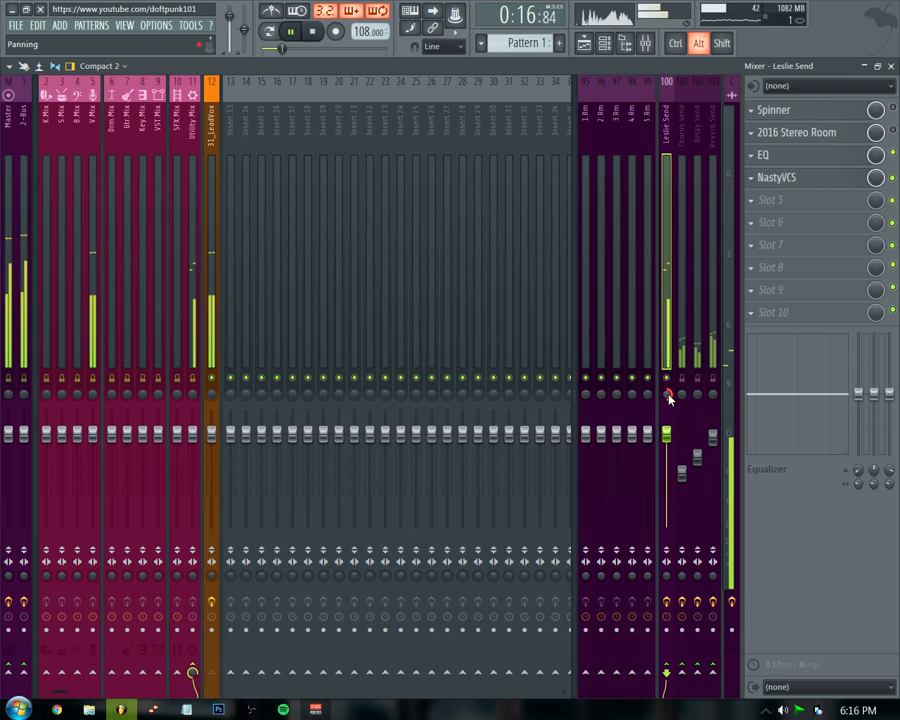
left_click(669, 396, "alt")
key("space")
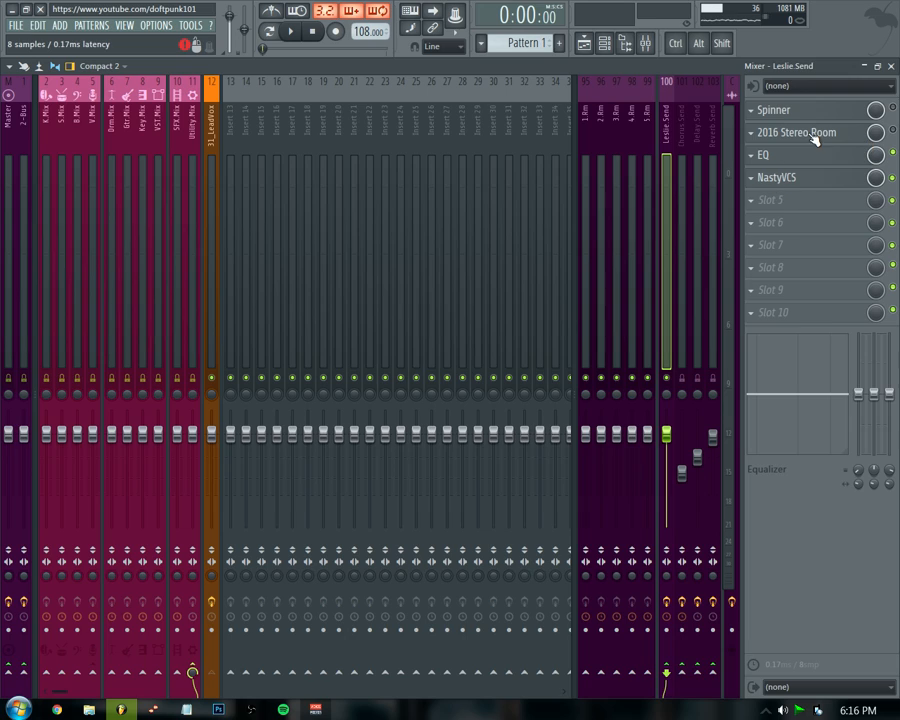
Open the Reverb Send's 2016 Stereo Room reverb and the Delay Send's Fruity delay 2 to inspect them.
left_click(678, 185)
left_click(712, 140)
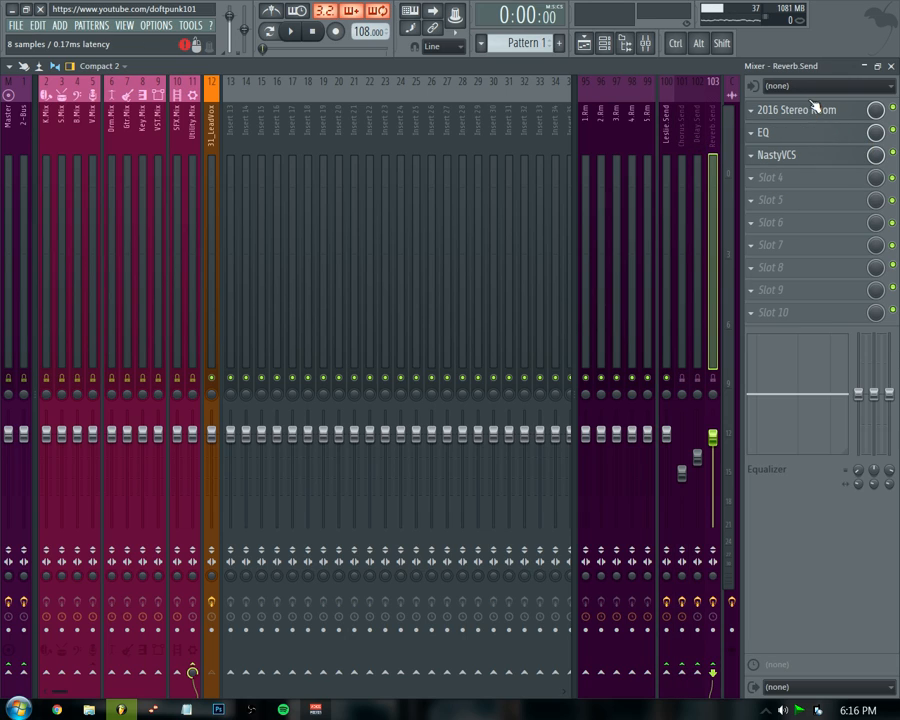
left_click(757, 110)
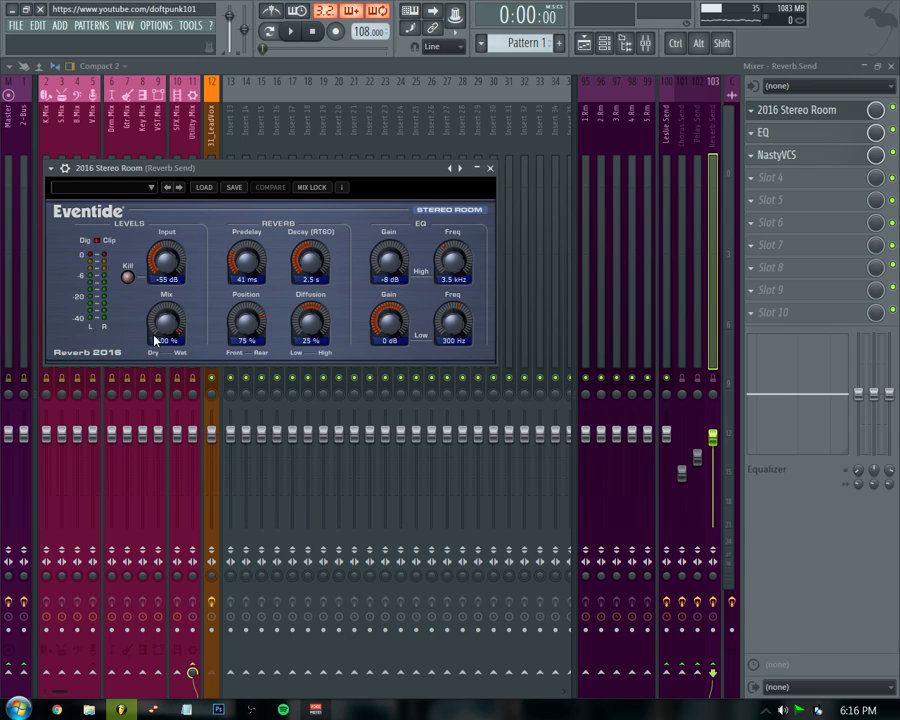
left_click(697, 283)
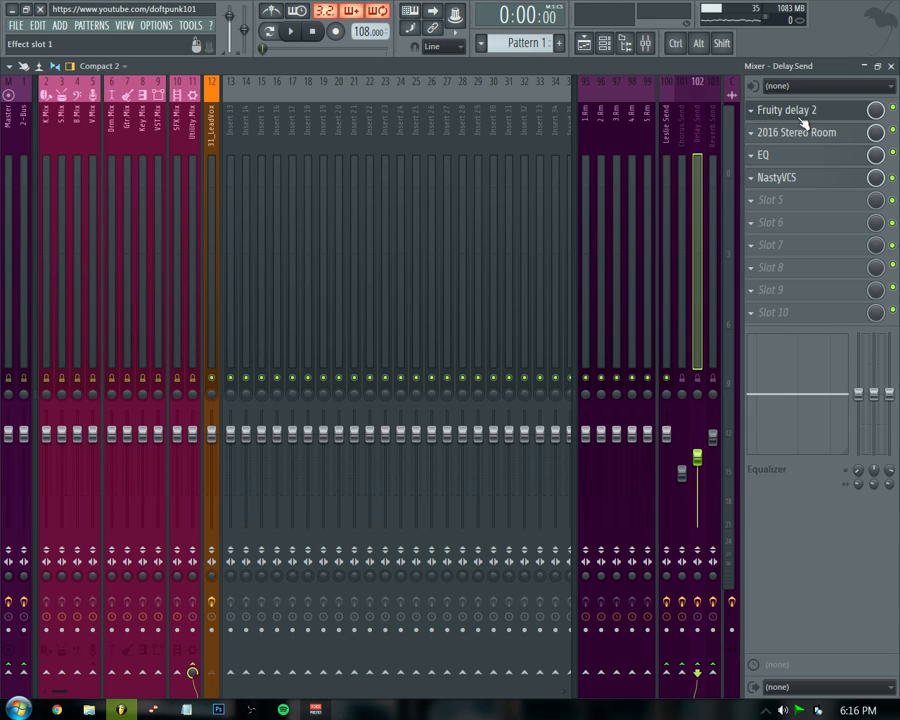
left_click(802, 113)
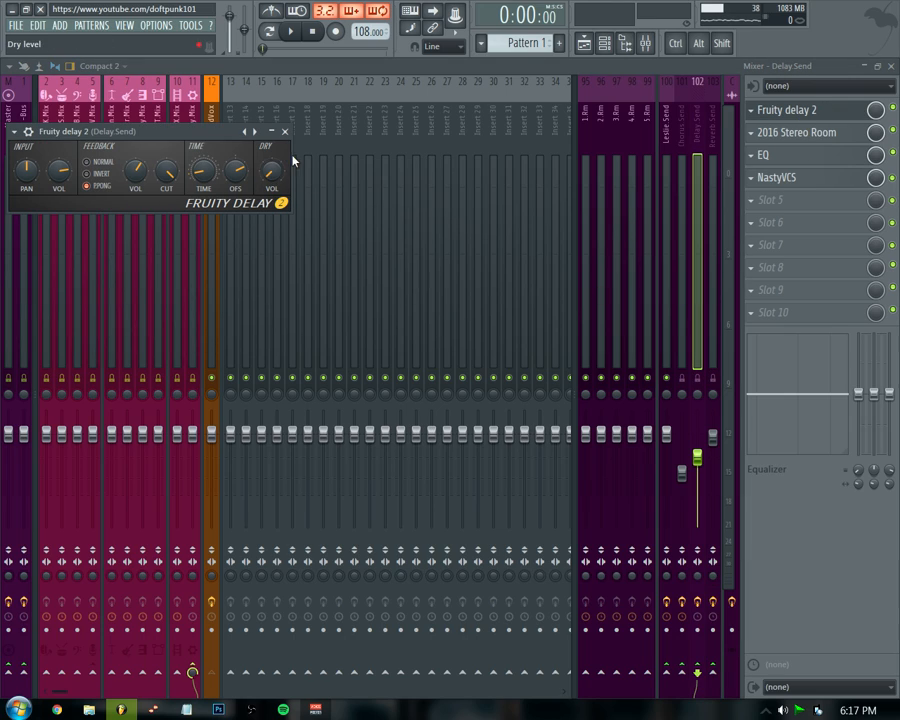